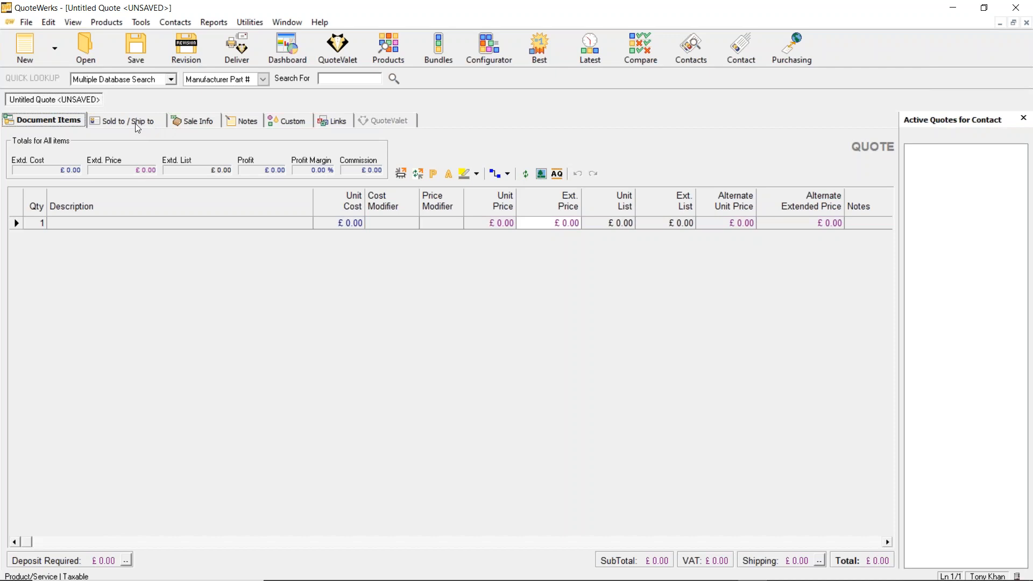
- Fill the quote's Sold to details with the IT Microscope contact currently displayed in the contact manager
click(138, 124)
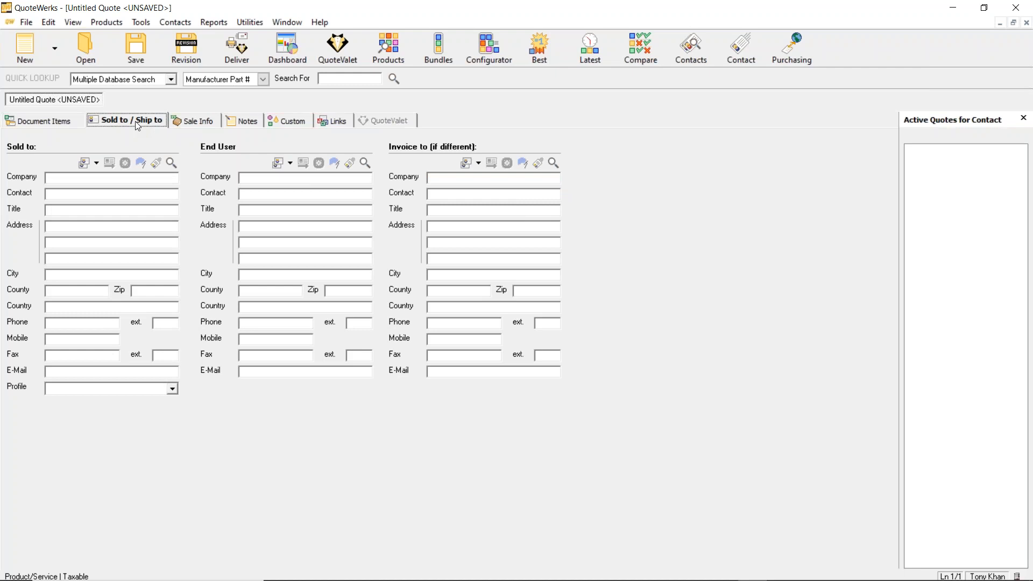
click(156, 164)
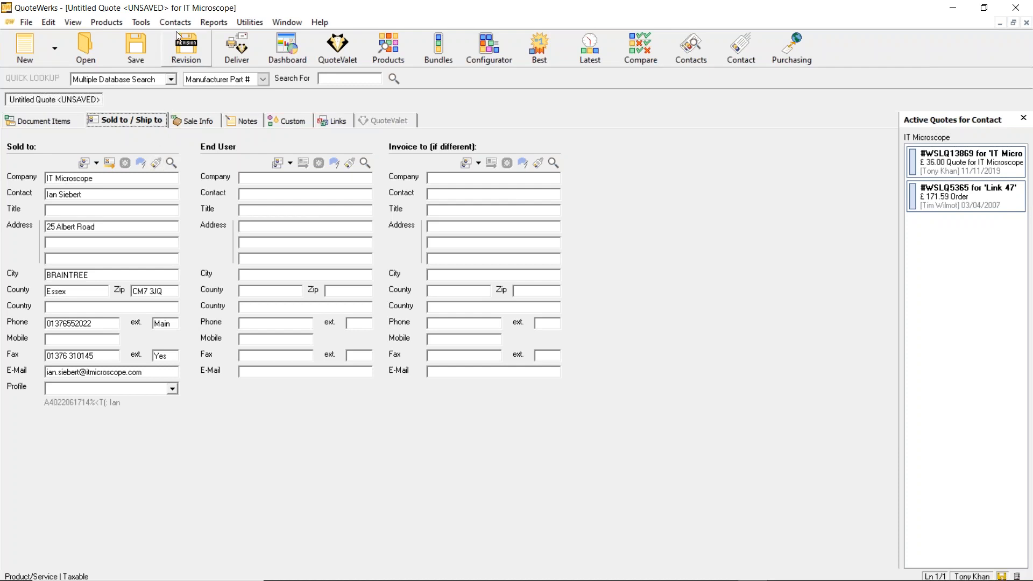
- Review the contact manager setup options for Autotask, ConnectWise, MS CRM, SalesLogix and Zoho CRM, and cancel without changing the selection
click(179, 25)
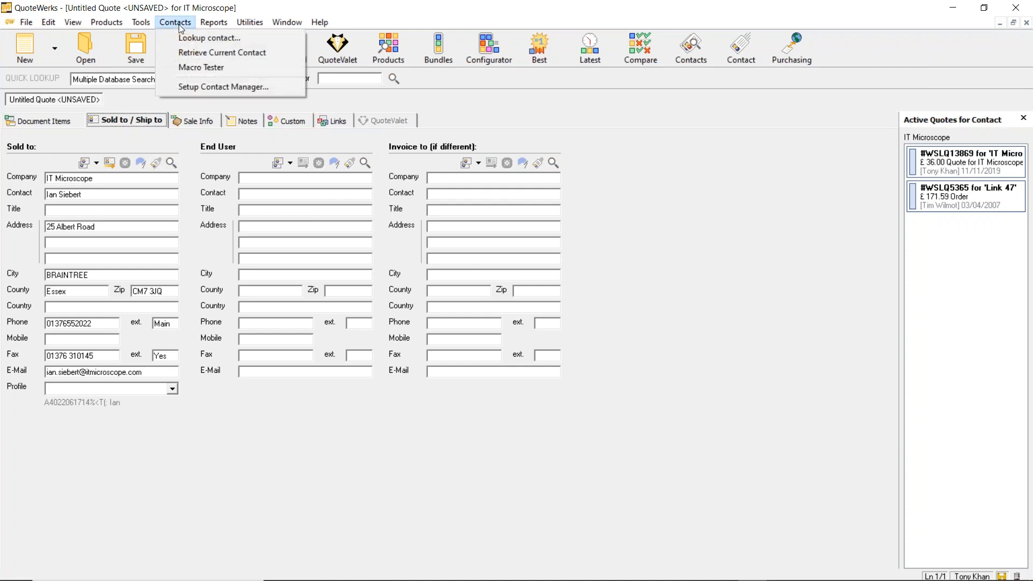
click(186, 87)
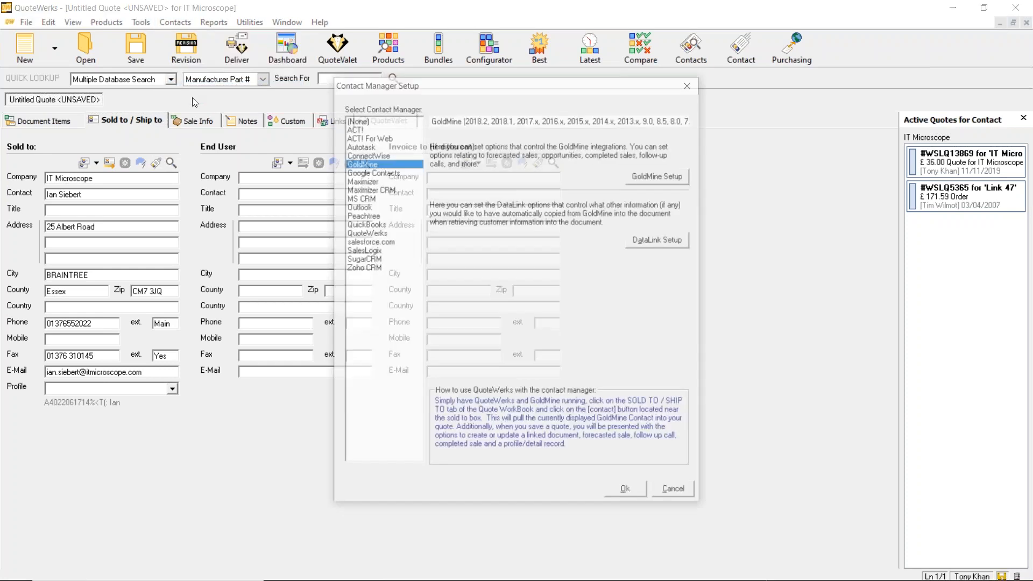
click(363, 138)
click(363, 145)
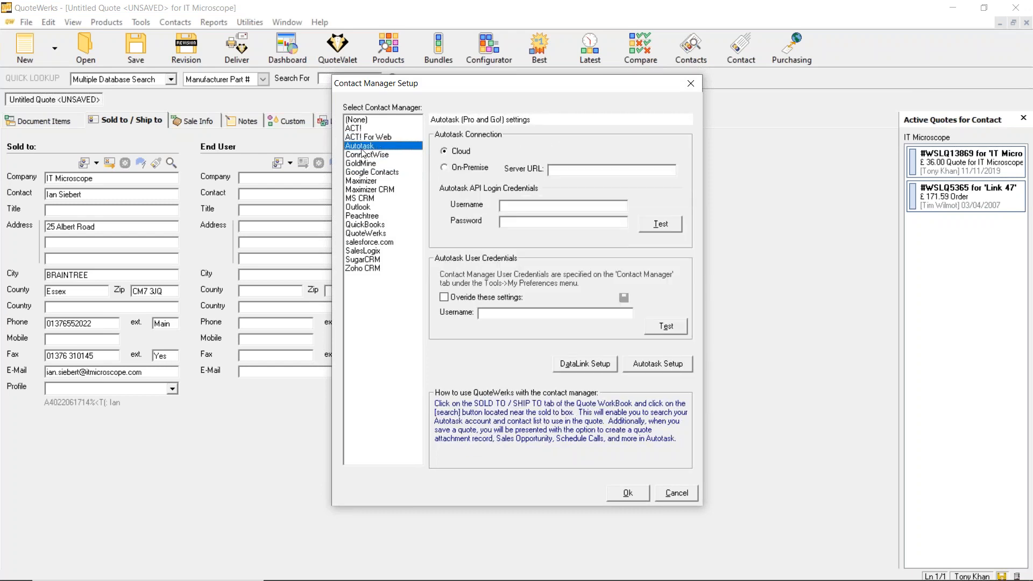
click(364, 155)
click(374, 164)
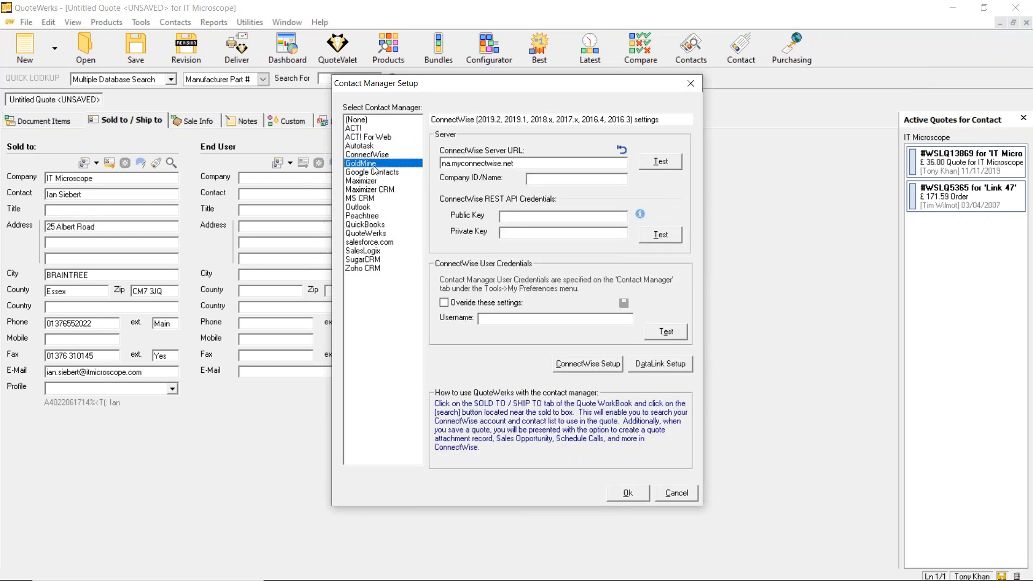
click(369, 199)
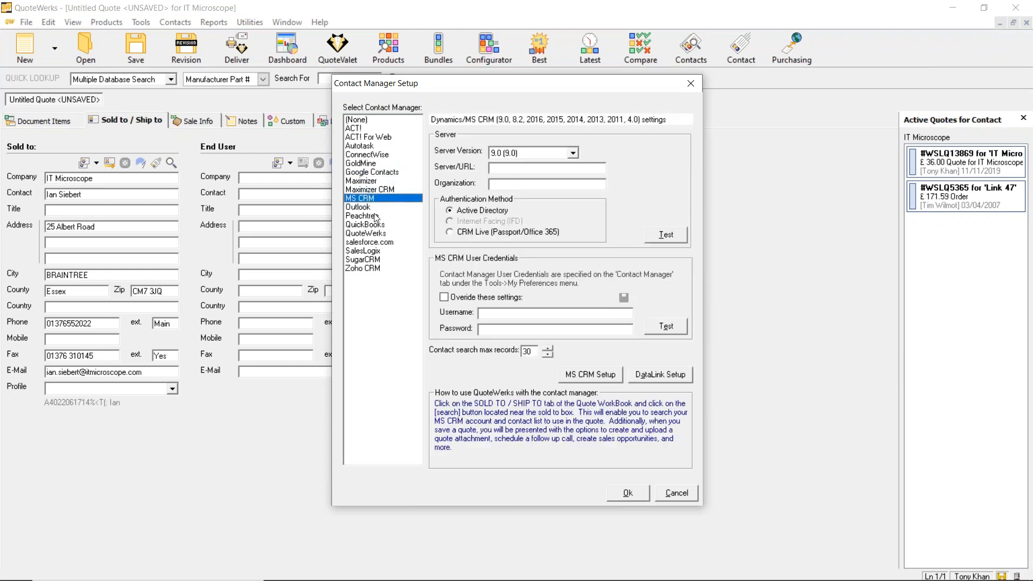
click(373, 245)
click(371, 251)
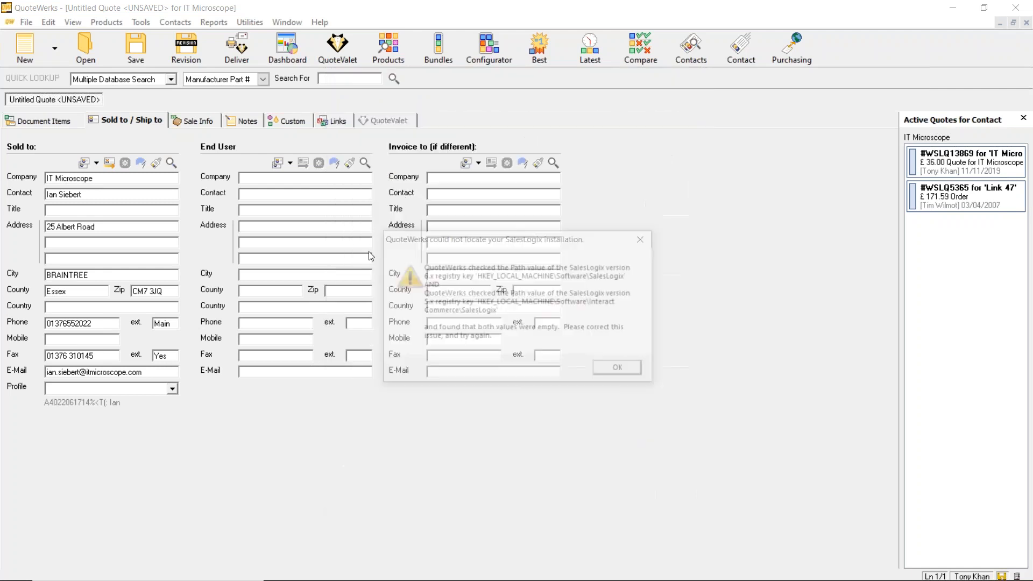
click(615, 372)
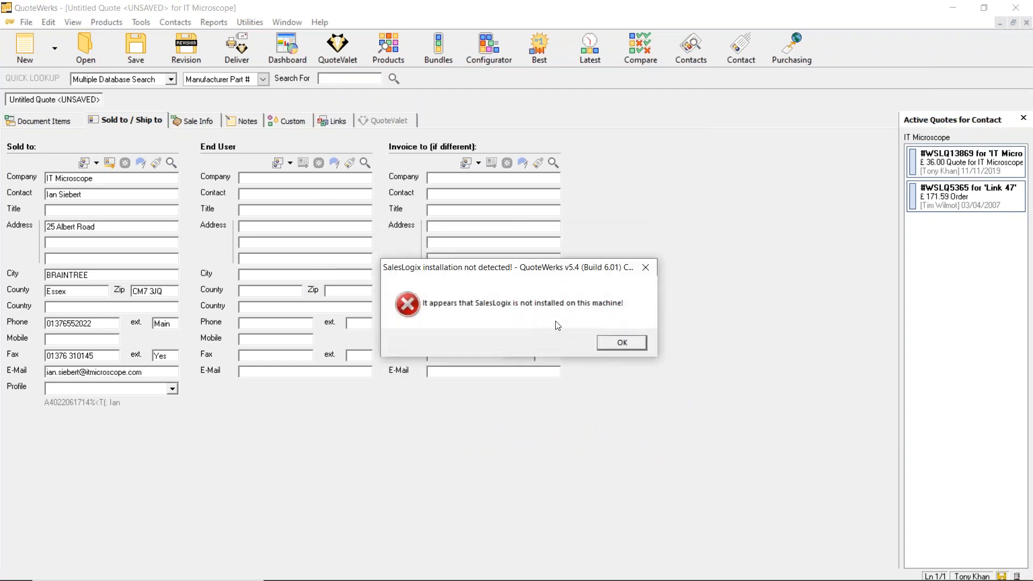
click(601, 341)
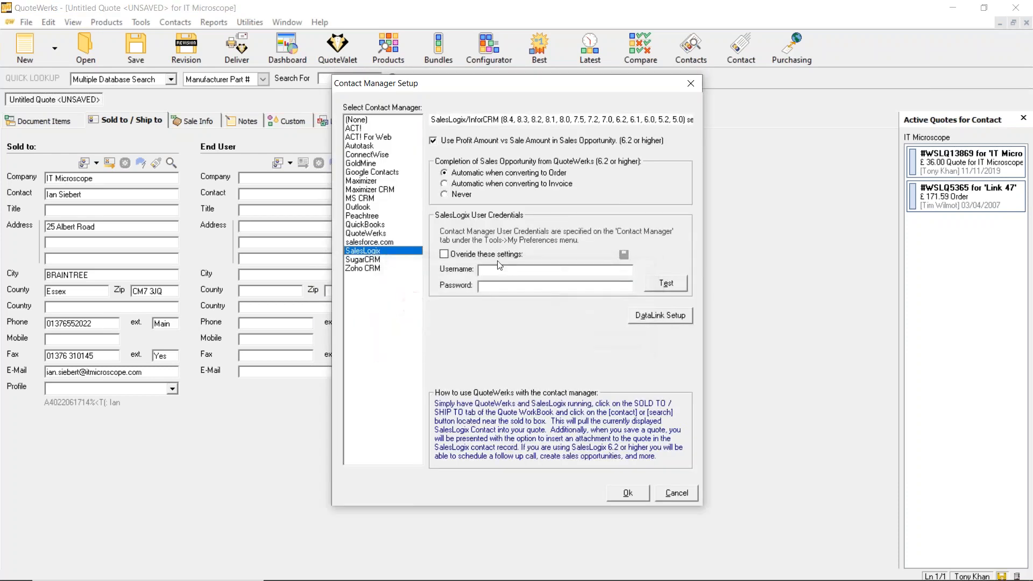
click(381, 260)
click(379, 268)
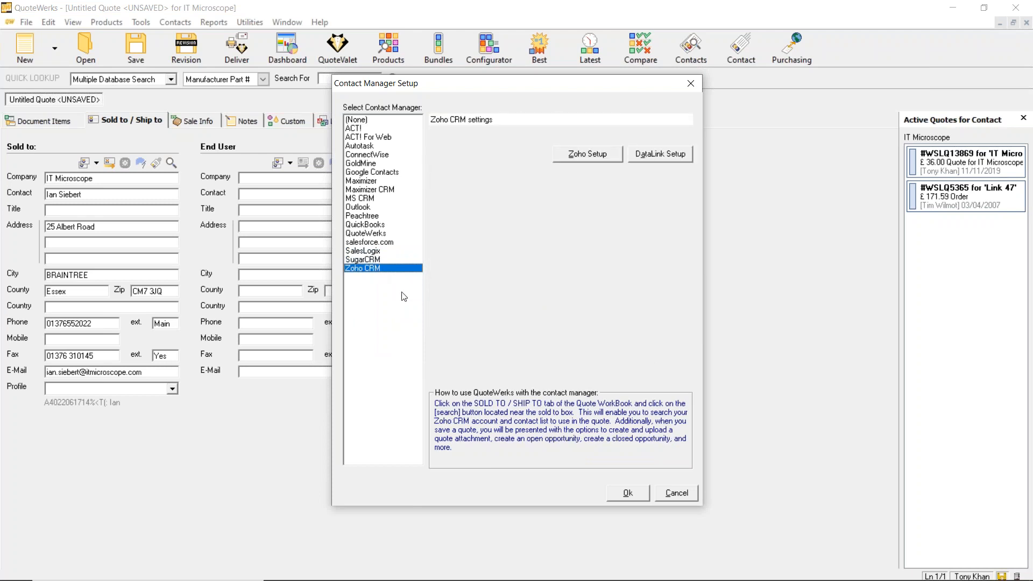
click(676, 493)
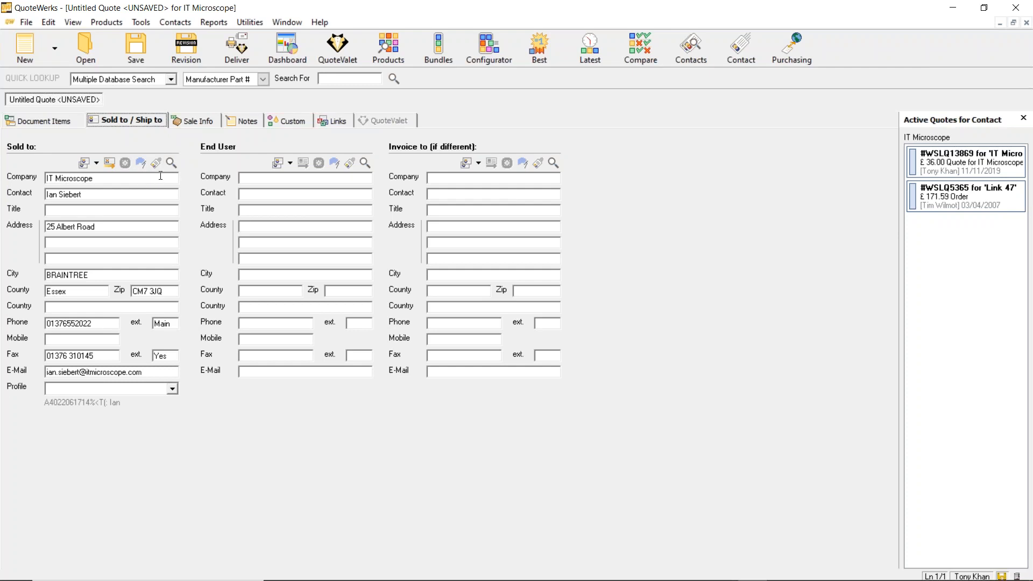
- Look up products and browse the HDTV and Postsaver folders under Our Products
click(394, 55)
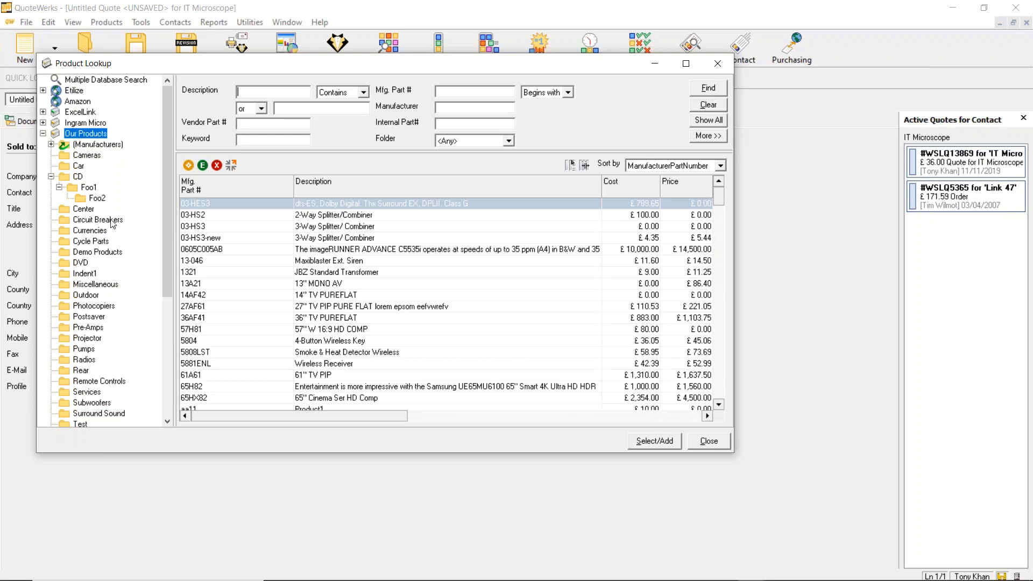
drag(164, 285, 160, 363)
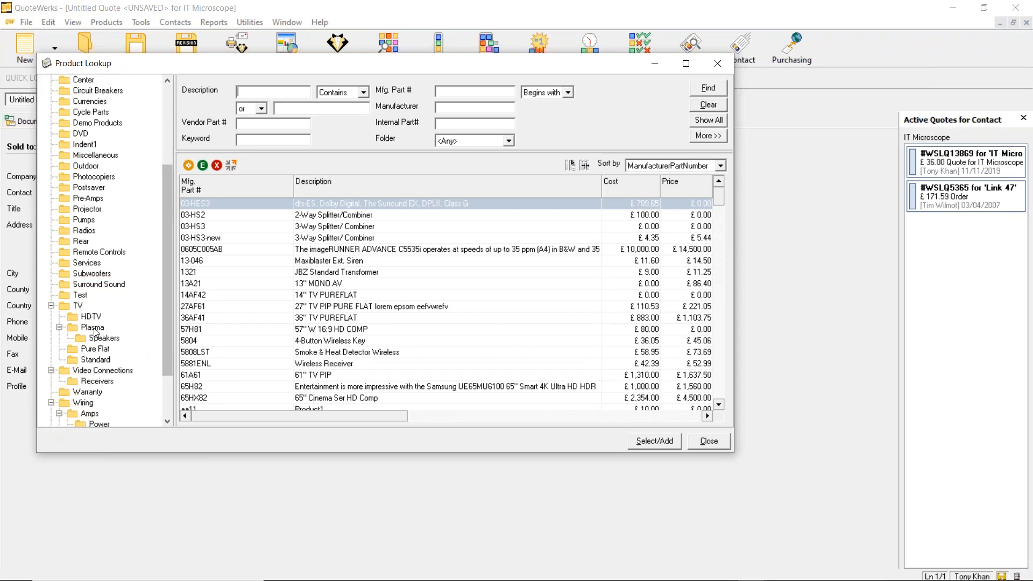
click(81, 320)
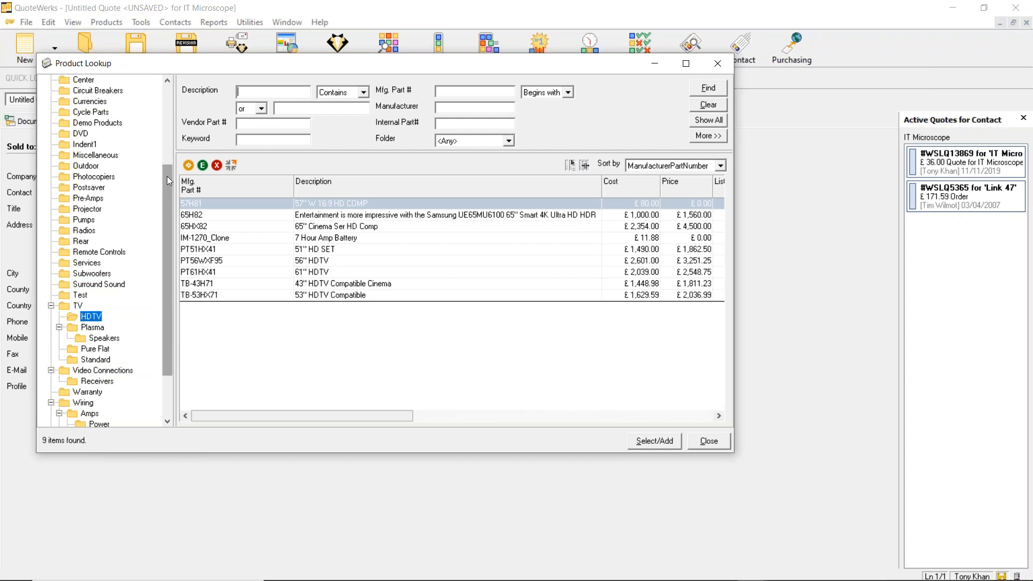
click(81, 188)
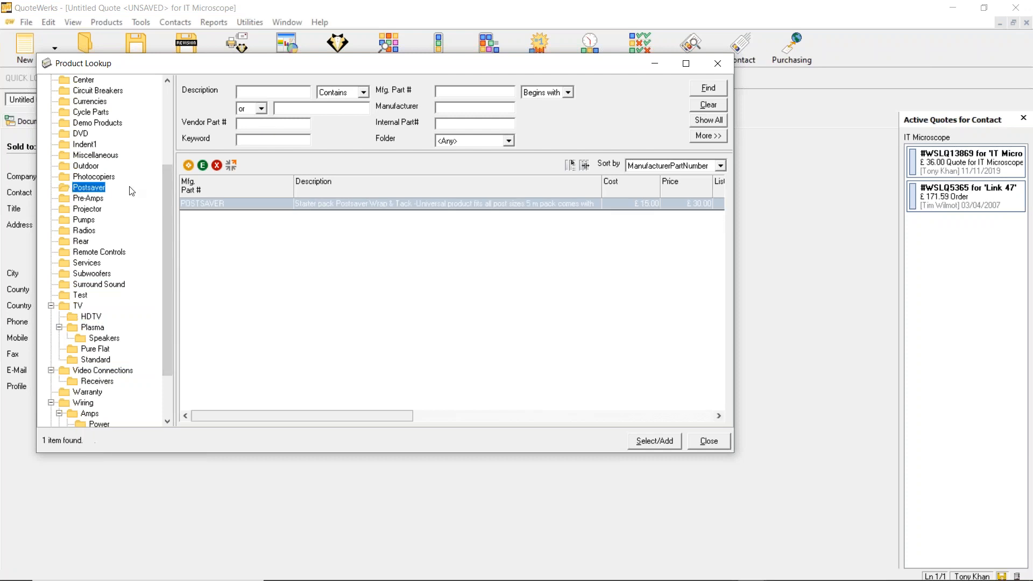
- Open the POSTSAVER product for editing and examine its general details and full description
right_click(262, 206)
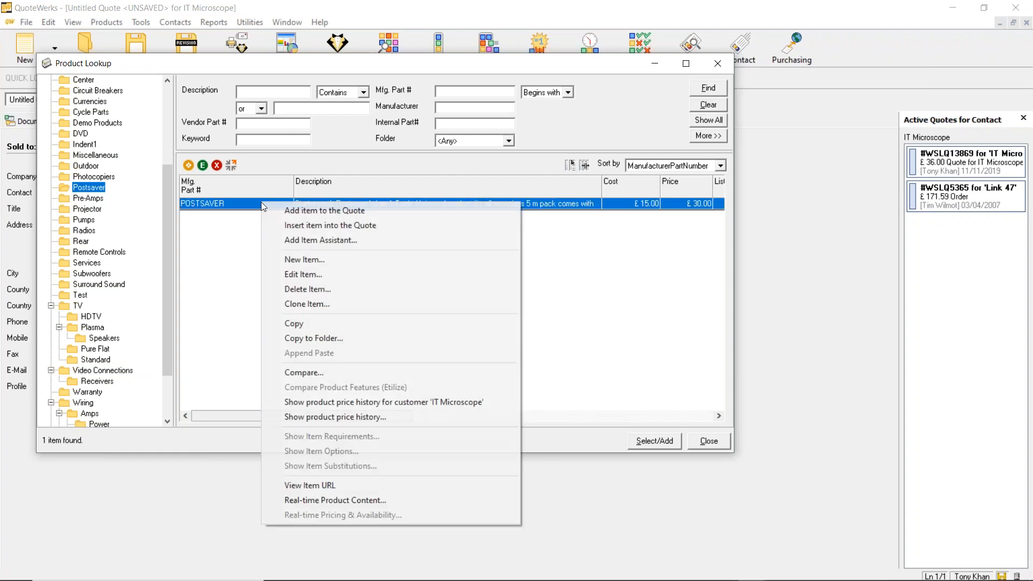
click(302, 275)
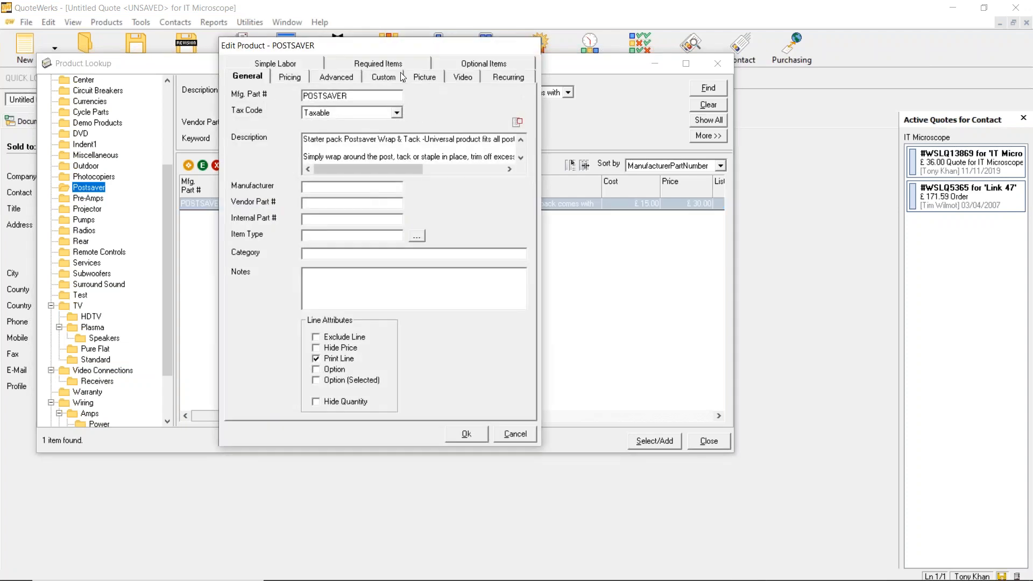
drag(418, 50, 428, 75)
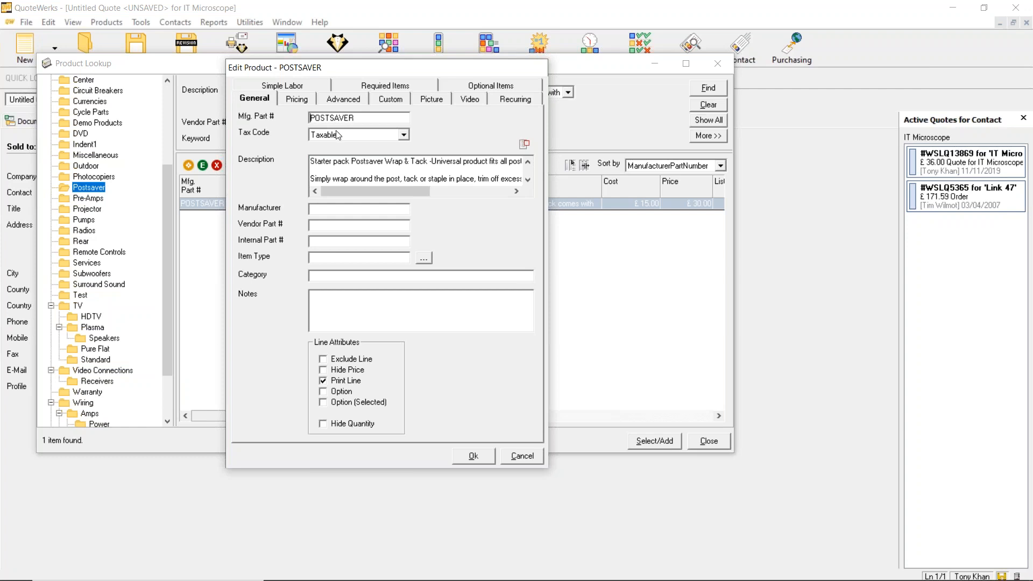
click(360, 117)
drag(360, 117, 311, 117)
click(524, 145)
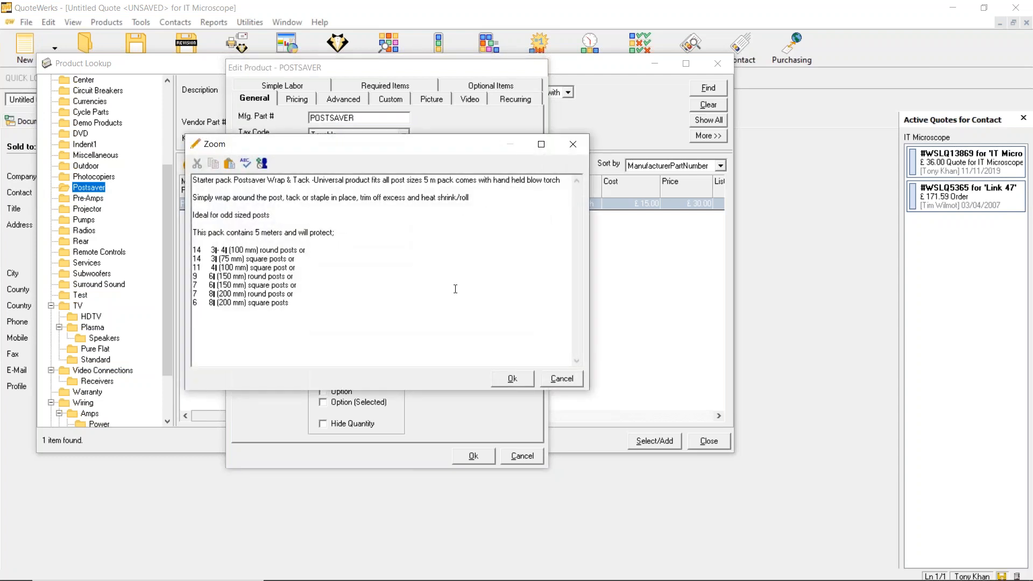
click(561, 379)
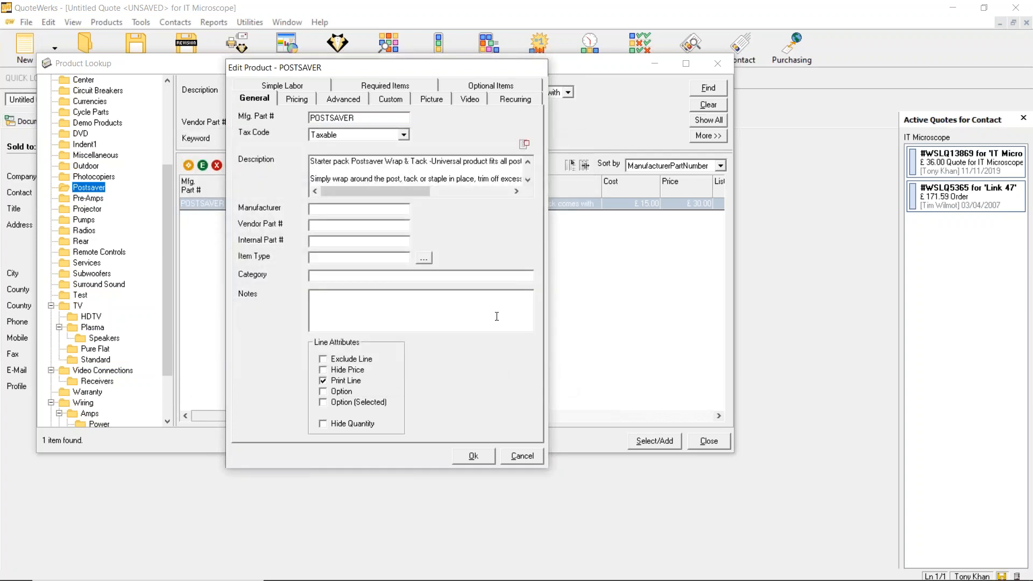
click(325, 209)
- Examine the POSTSAVER product's cost, price and list settings and the available item pricing methods
click(297, 99)
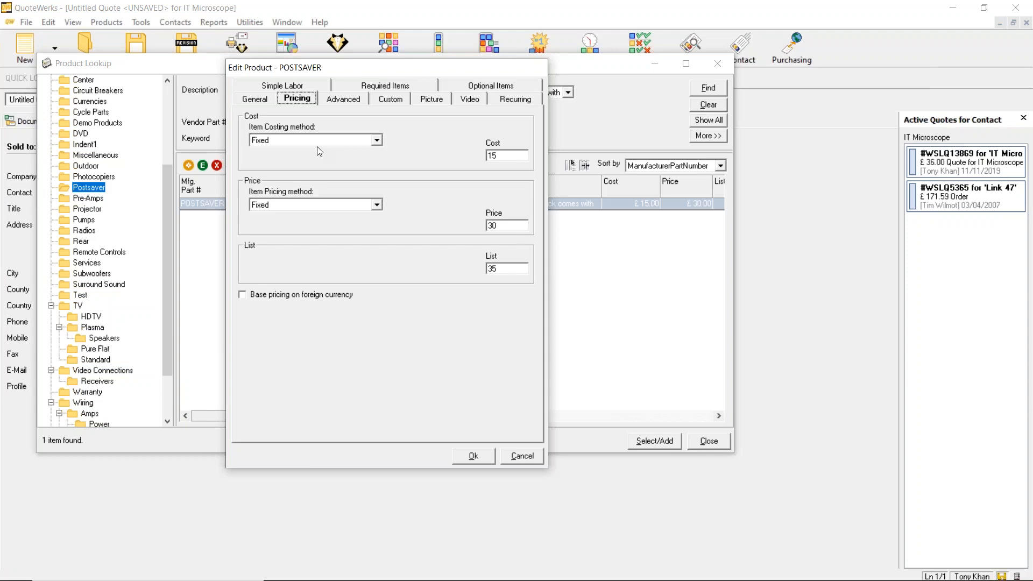
click(377, 204)
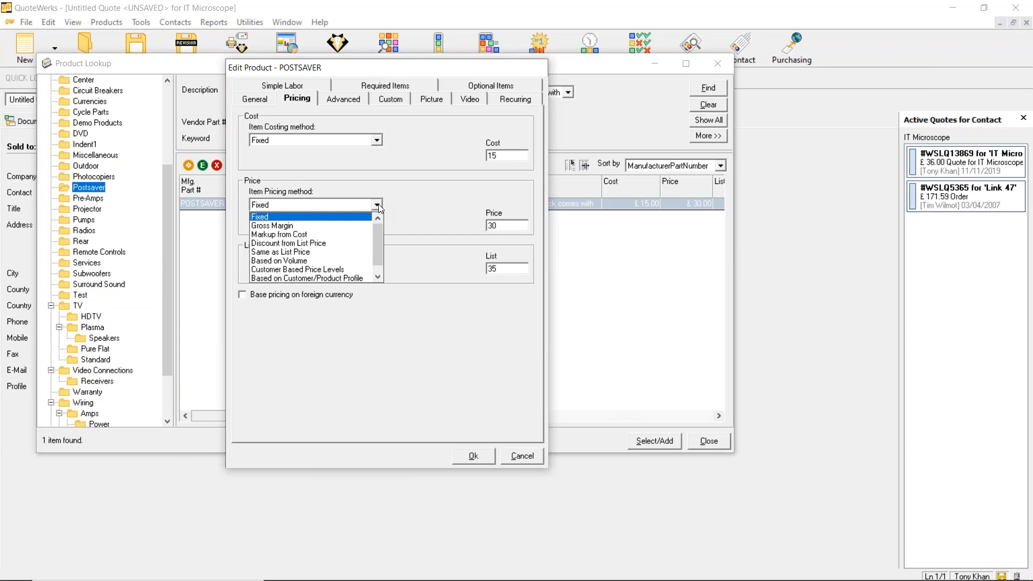
click(410, 222)
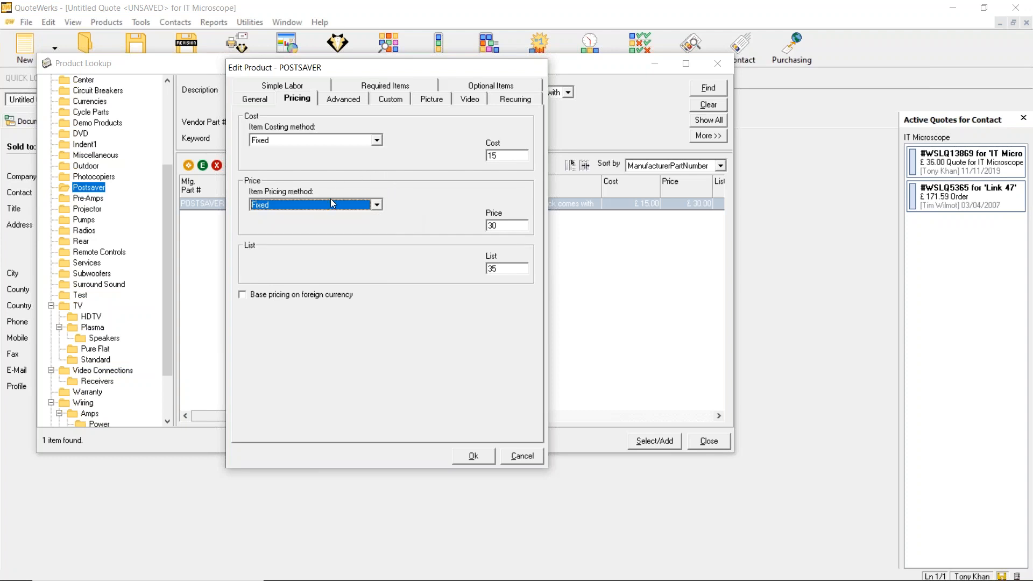
- Review the POSTSAVER product's advanced details, picture, required items and optional items, and close it without saving changes
click(345, 99)
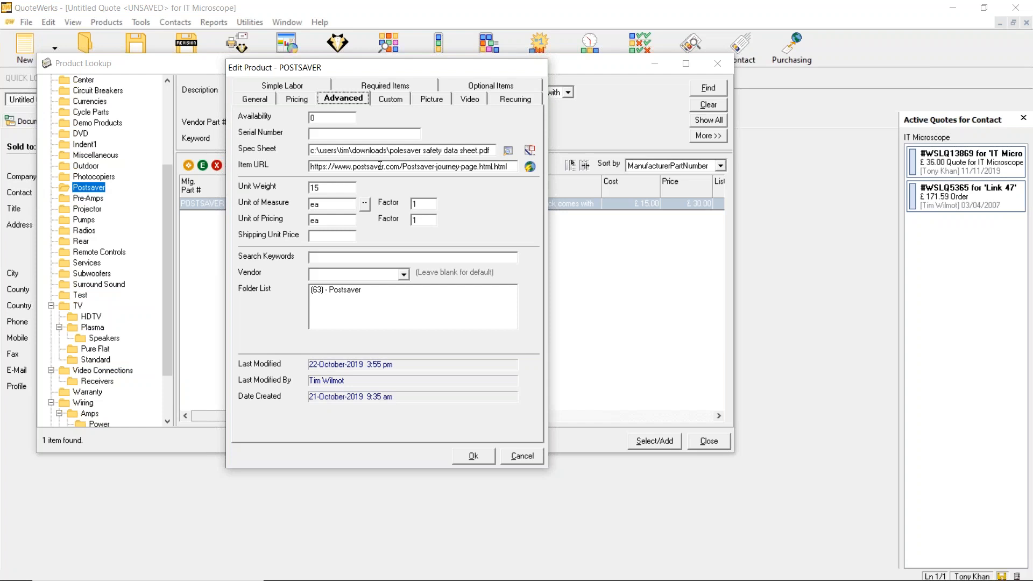
click(429, 99)
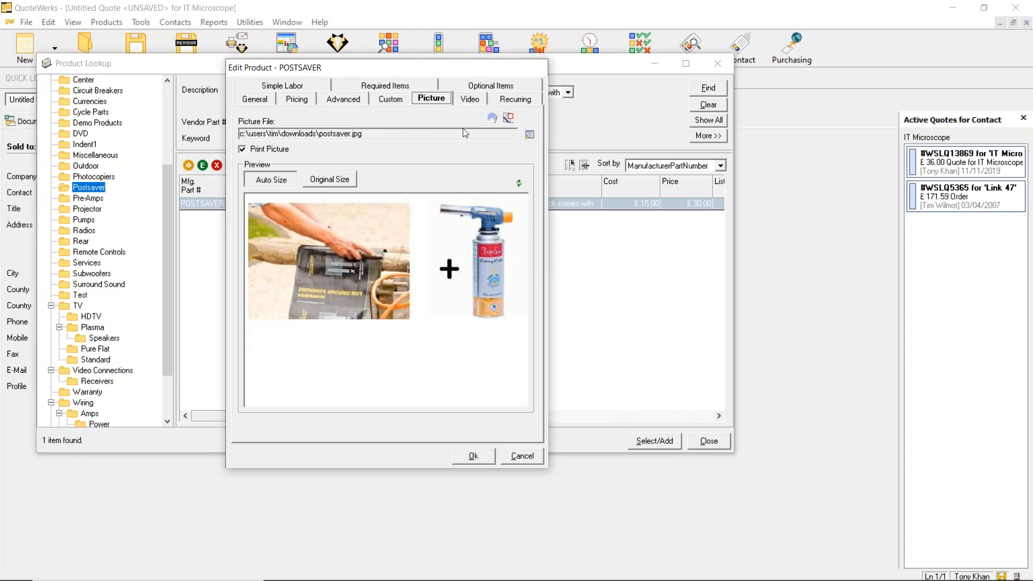
click(398, 87)
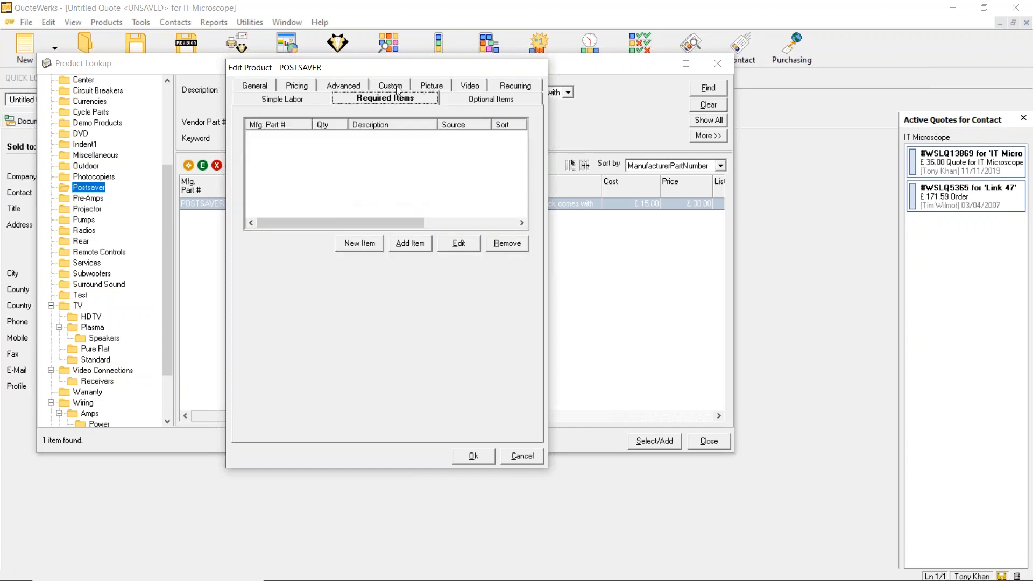
click(469, 102)
click(417, 101)
click(469, 102)
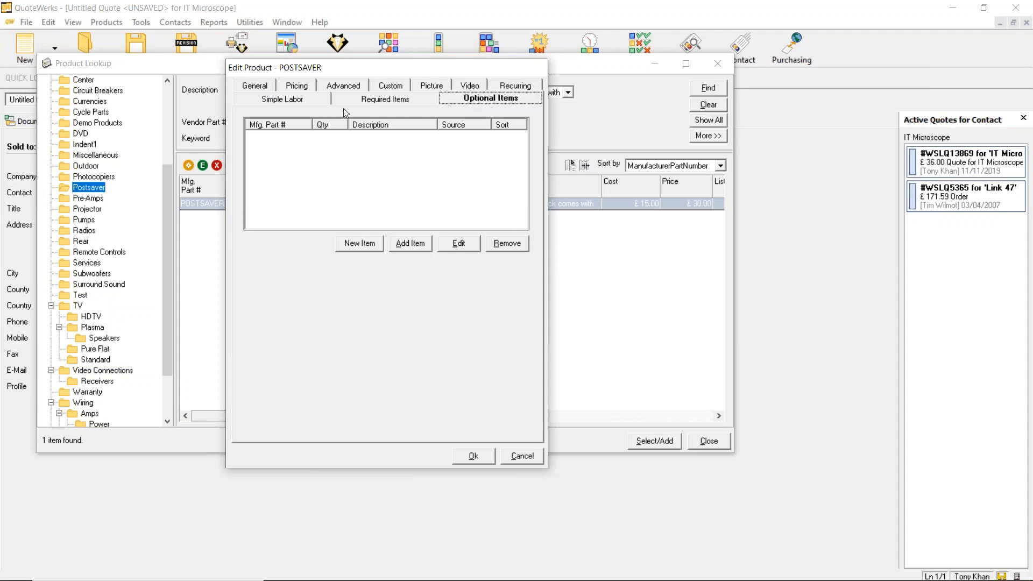
click(522, 456)
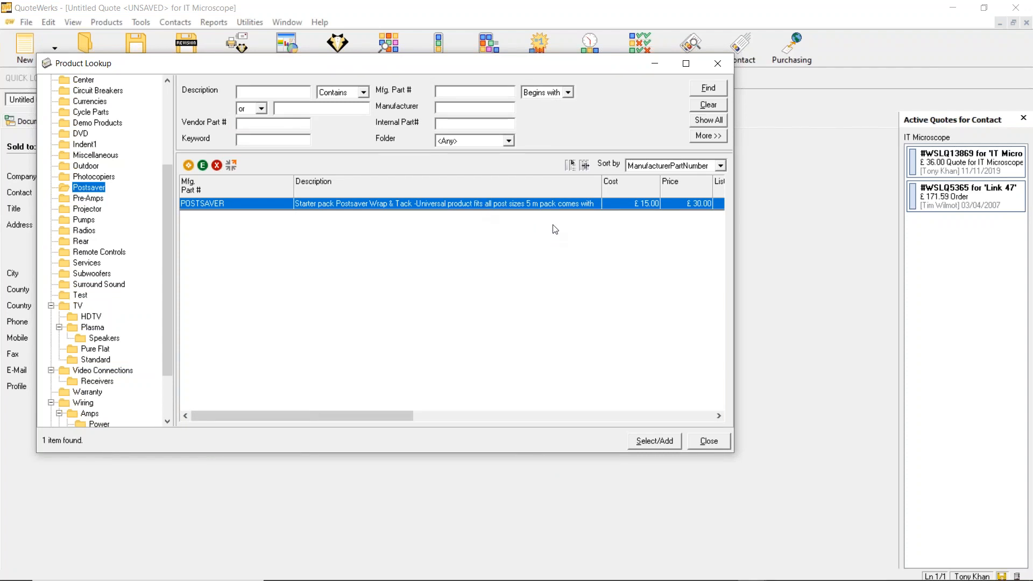
- Add one POSTSAVER item at a price of 30.00 to the quote and return to the document items
double_click(557, 210)
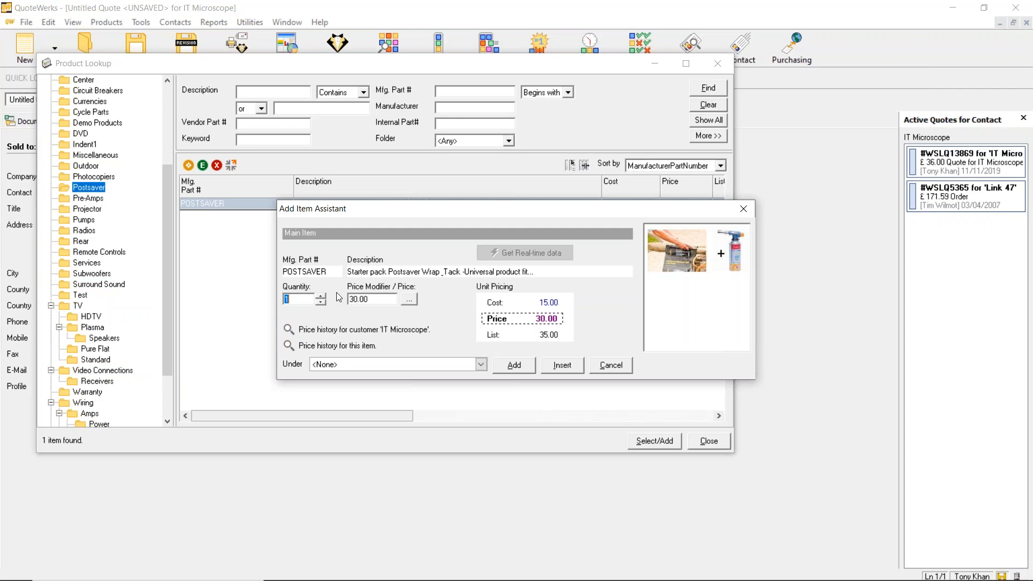
click(511, 366)
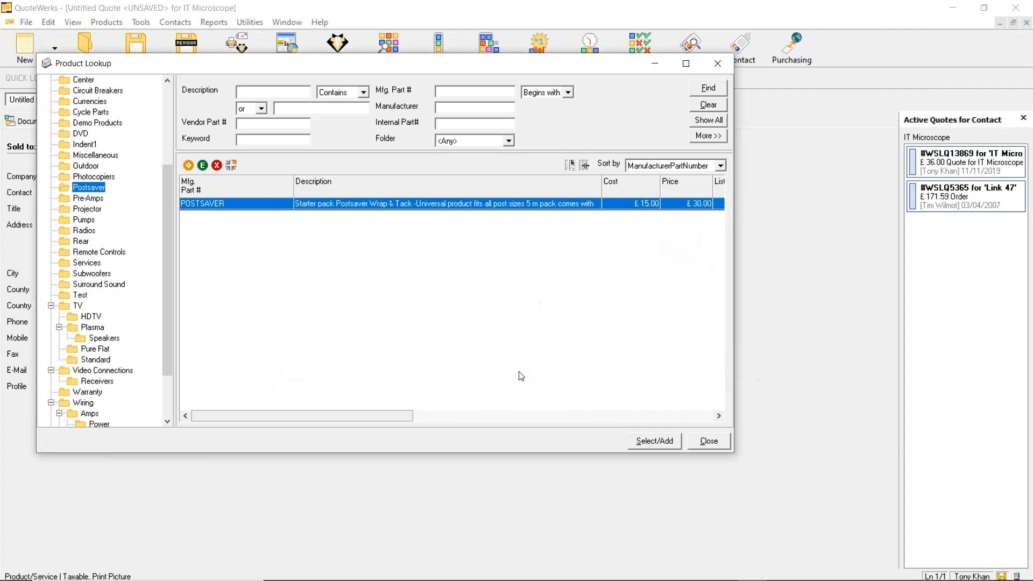
click(698, 446)
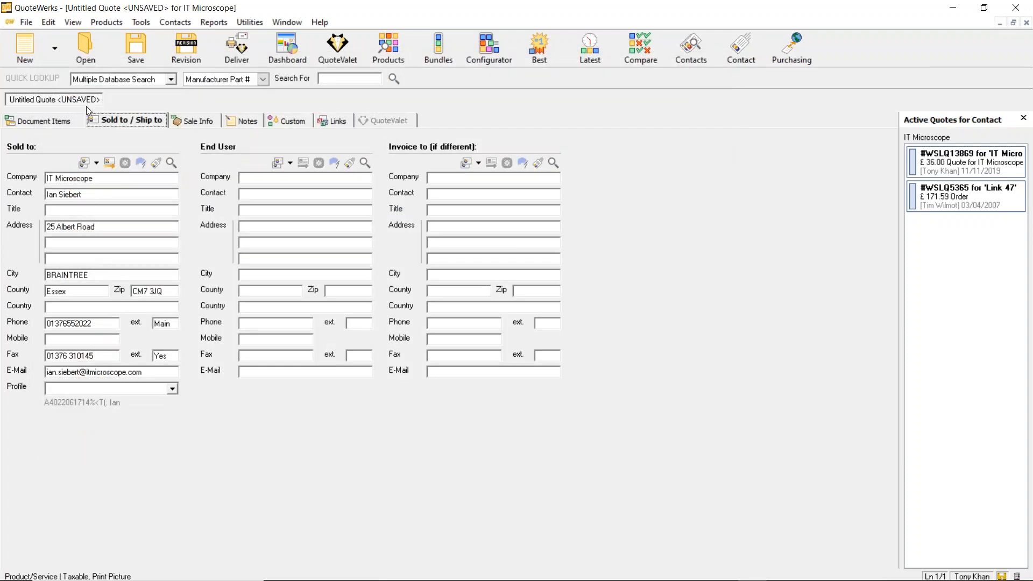
click(60, 121)
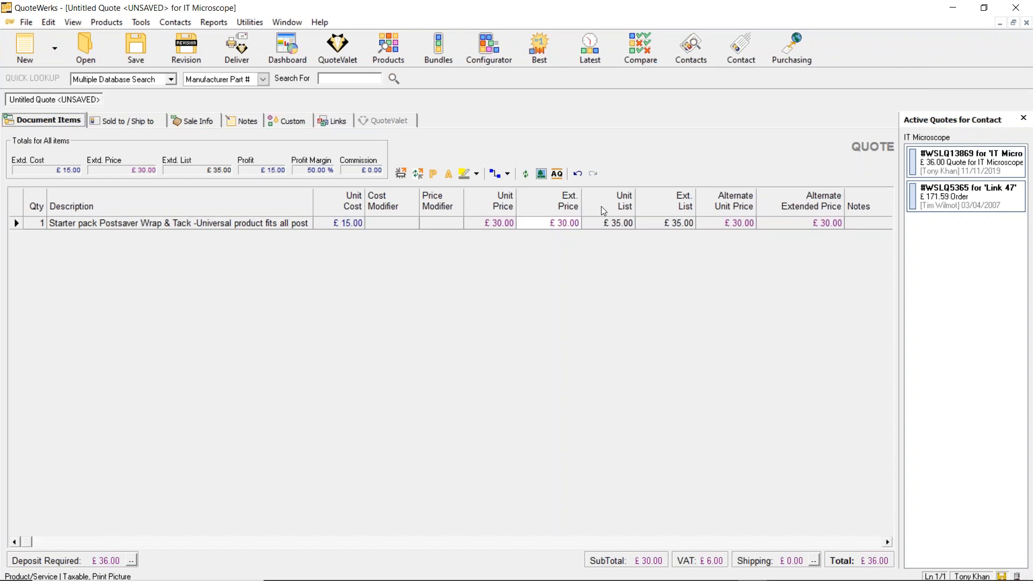
- Review the quote's sale information and its notes
click(207, 125)
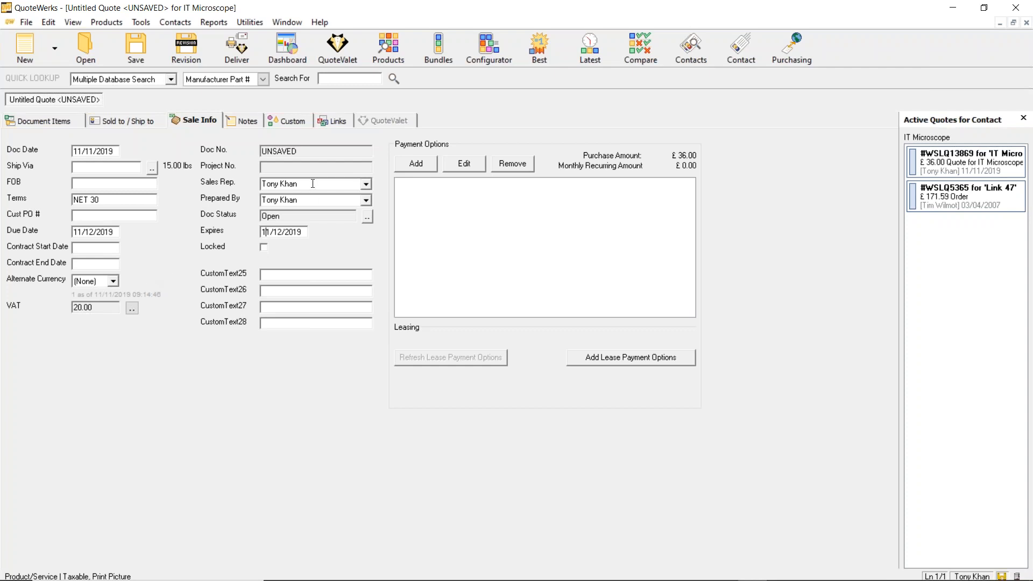
click(249, 121)
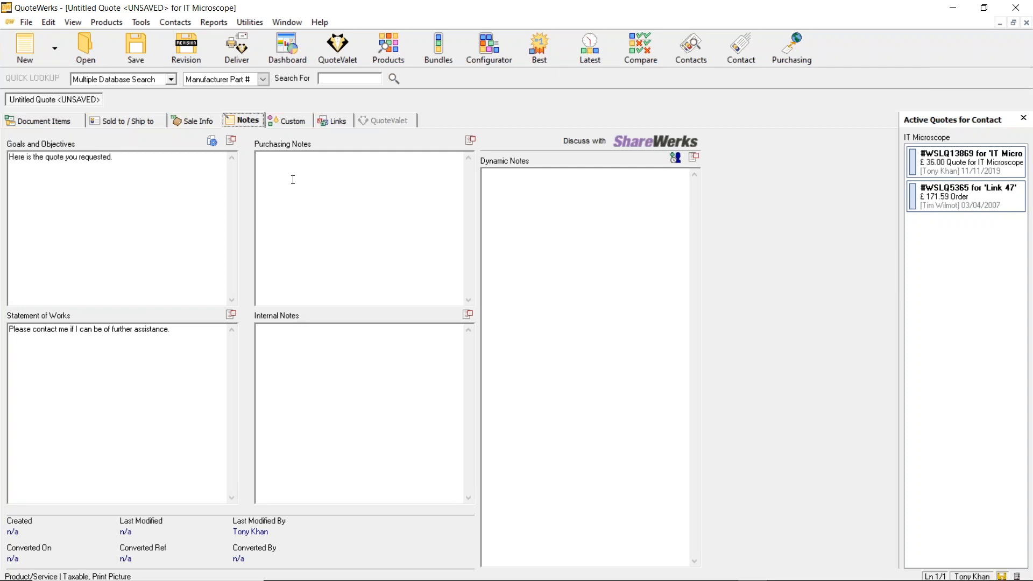
- Review the quote's custom fields and linked resources, and return to the document items
click(297, 121)
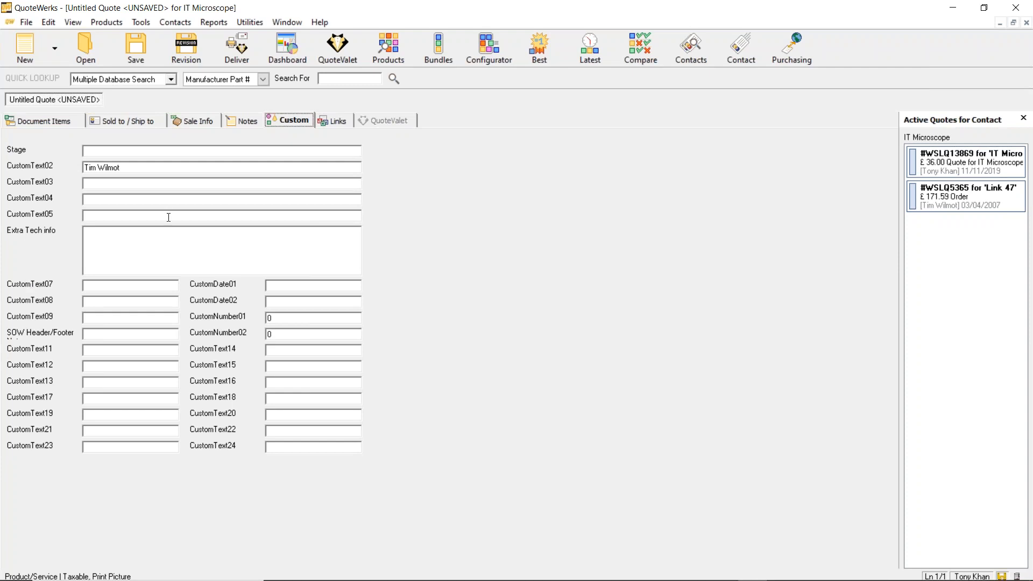
click(337, 122)
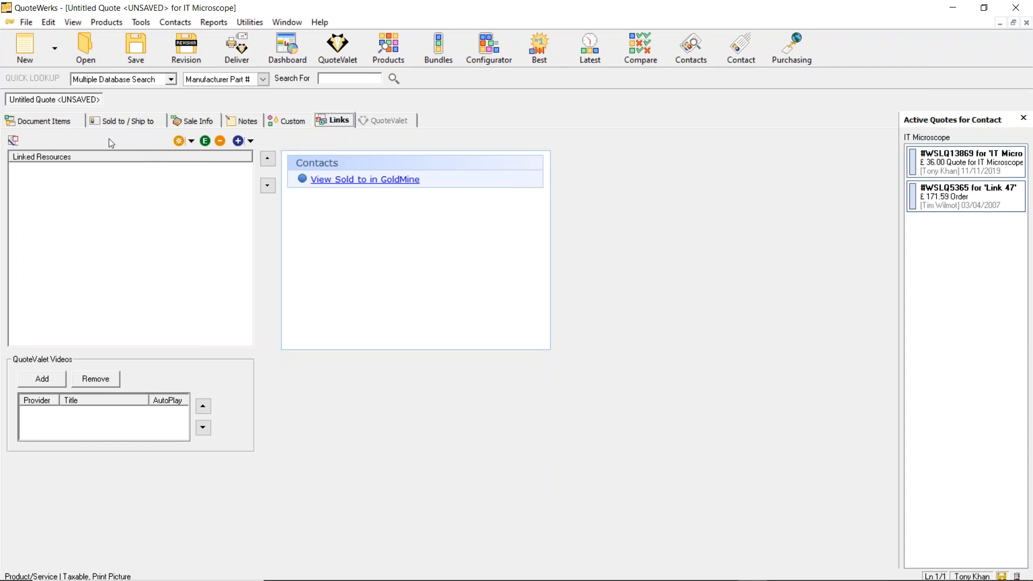
click(75, 121)
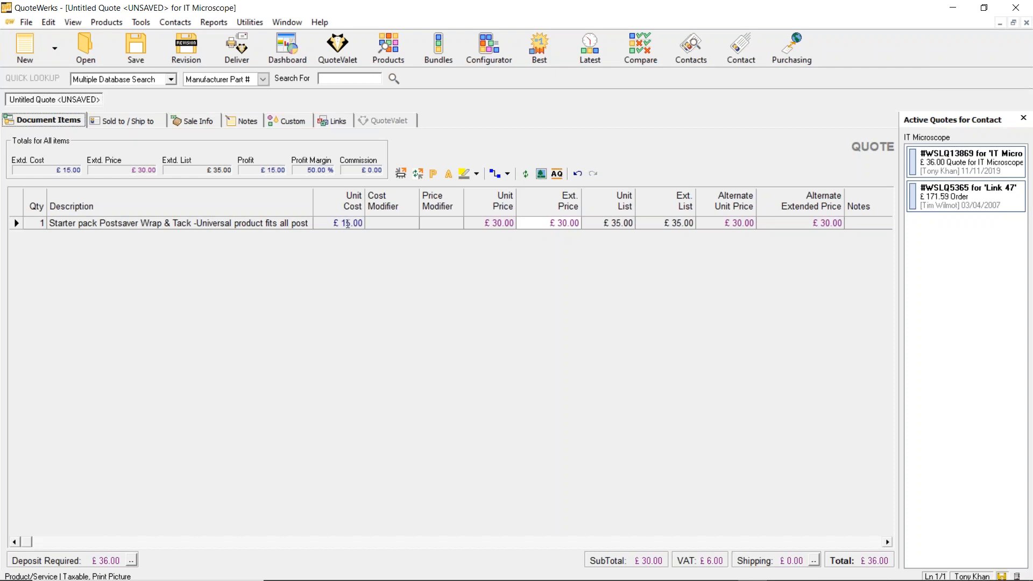
- Set the unit price of the Postsaver starter pack line to 25
click(483, 224)
drag(502, 223, 522, 223)
text(25)
click(294, 226)
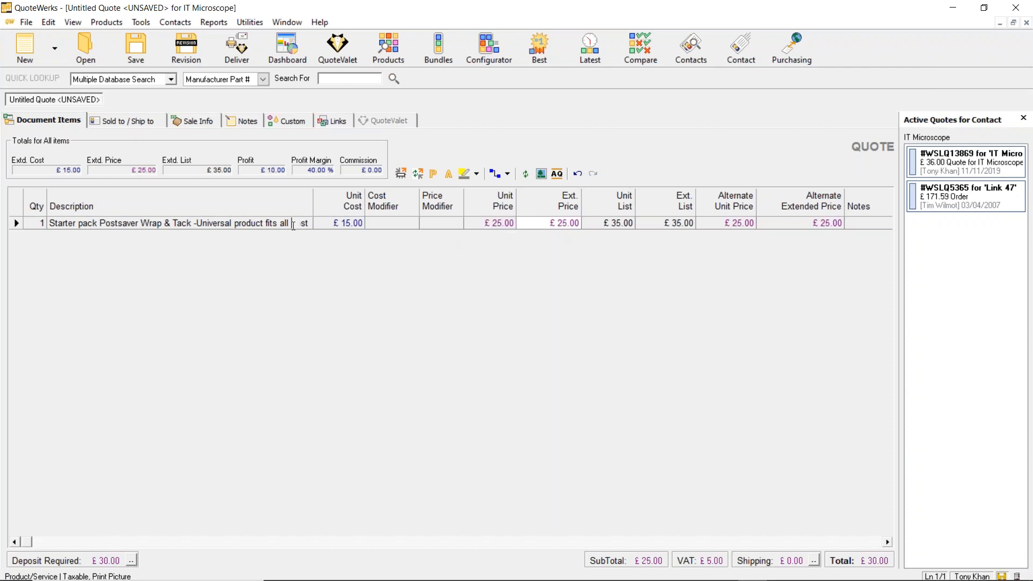
- Set the starter pack's quantity to 5 and save the quote as "Quote for IT Microscope from Wizard Systems"
click(43, 223)
text(5)
key(Return)
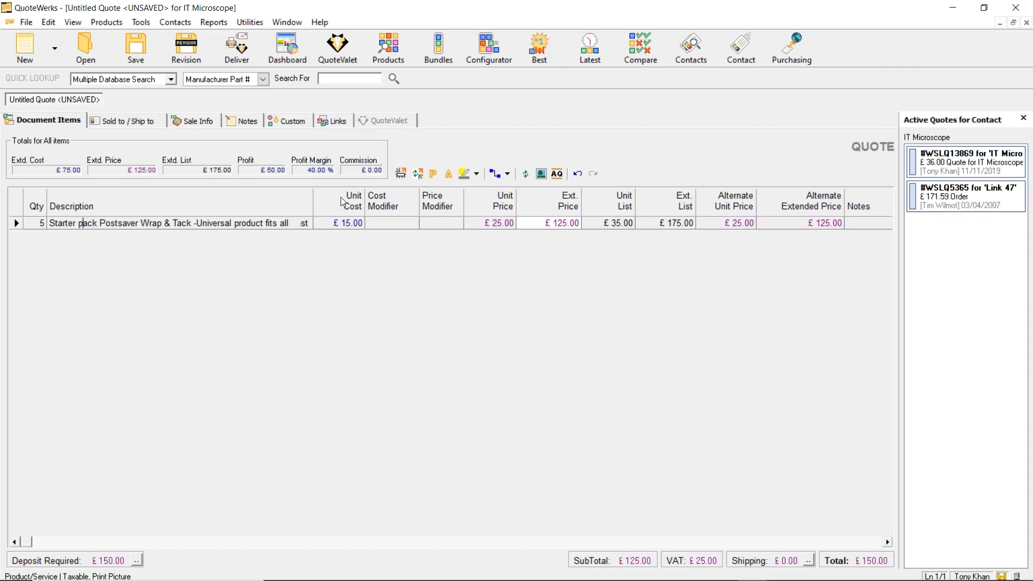
click(137, 53)
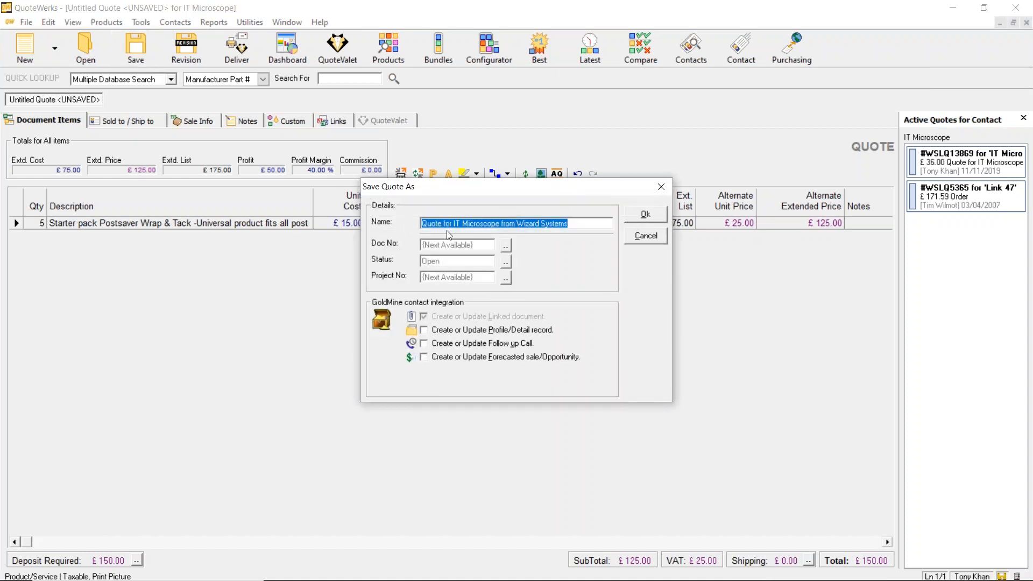
click(644, 217)
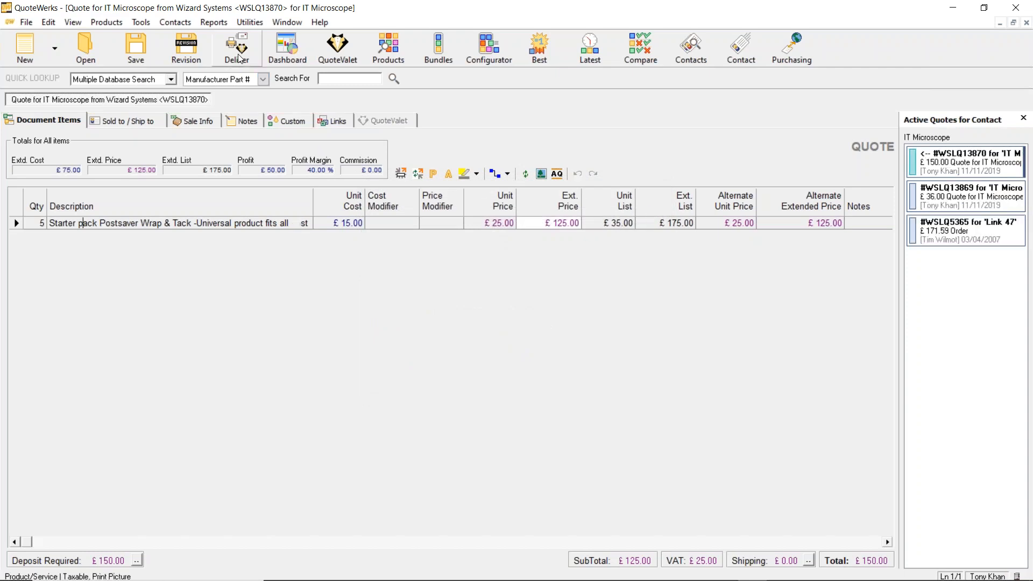
- Choose Quote (Radial) as the primary layout for delivering the quote and check the included literature and spec sheets
click(240, 59)
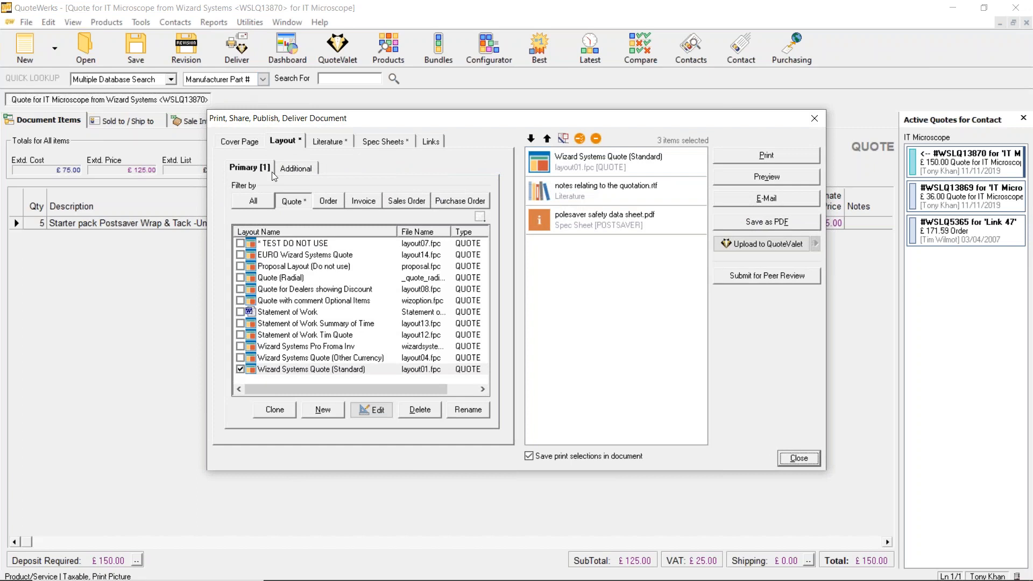
click(290, 282)
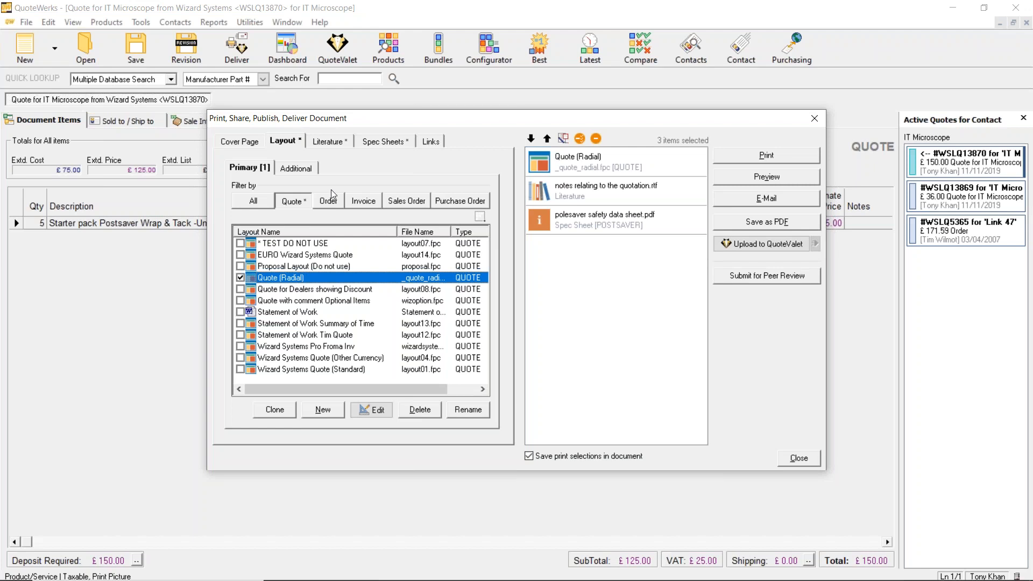
click(328, 142)
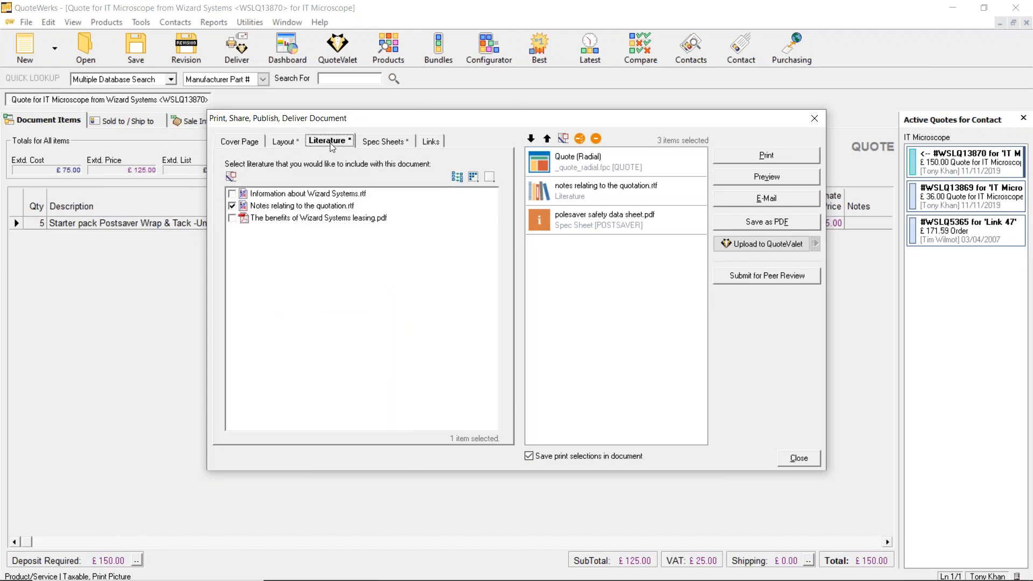
click(382, 142)
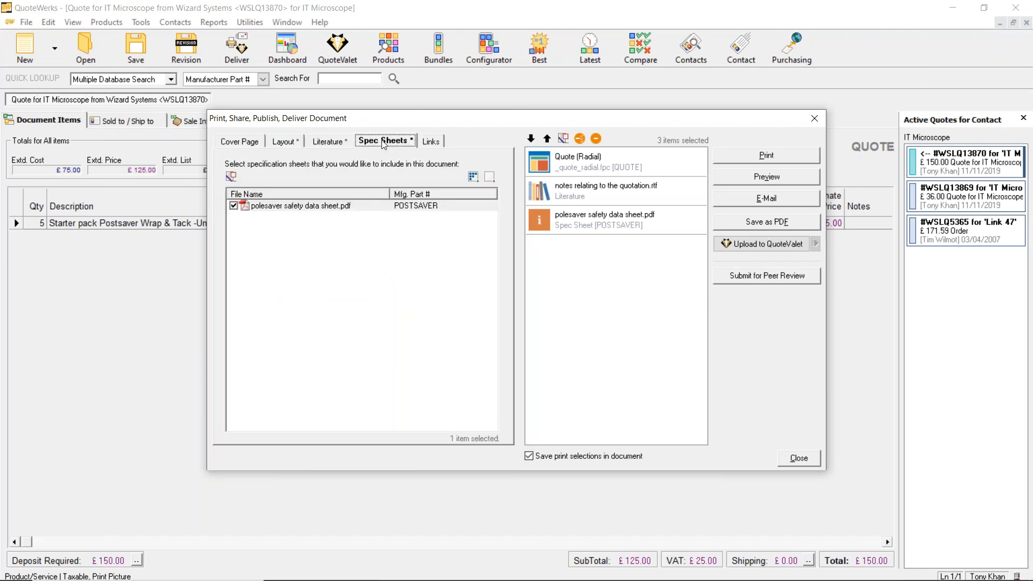
click(284, 141)
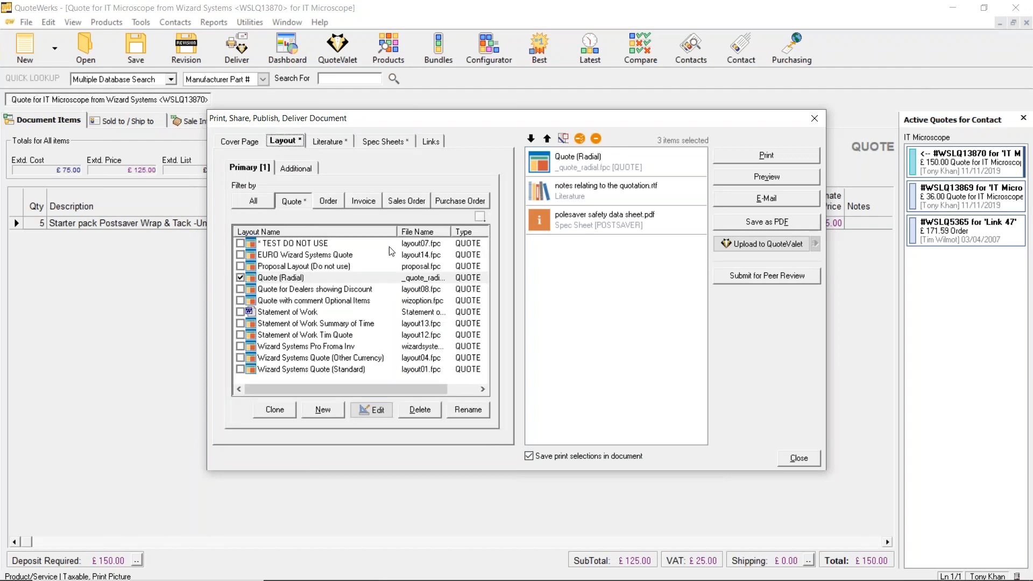
- Preview the full quote document, look through its quotation notes and Polesaver safety data sheet pages, and close the preview
click(729, 177)
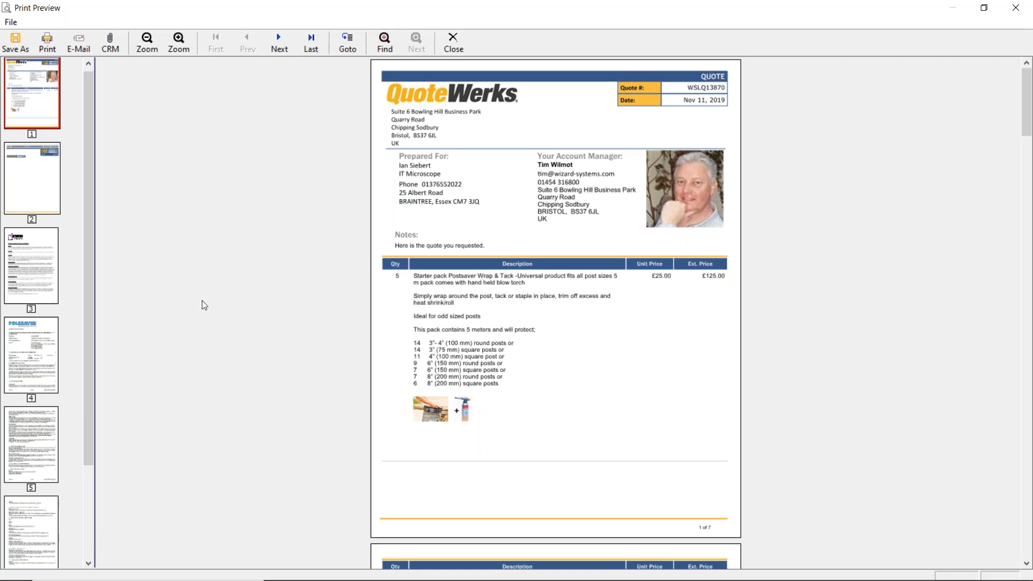
click(1027, 293)
click(1027, 295)
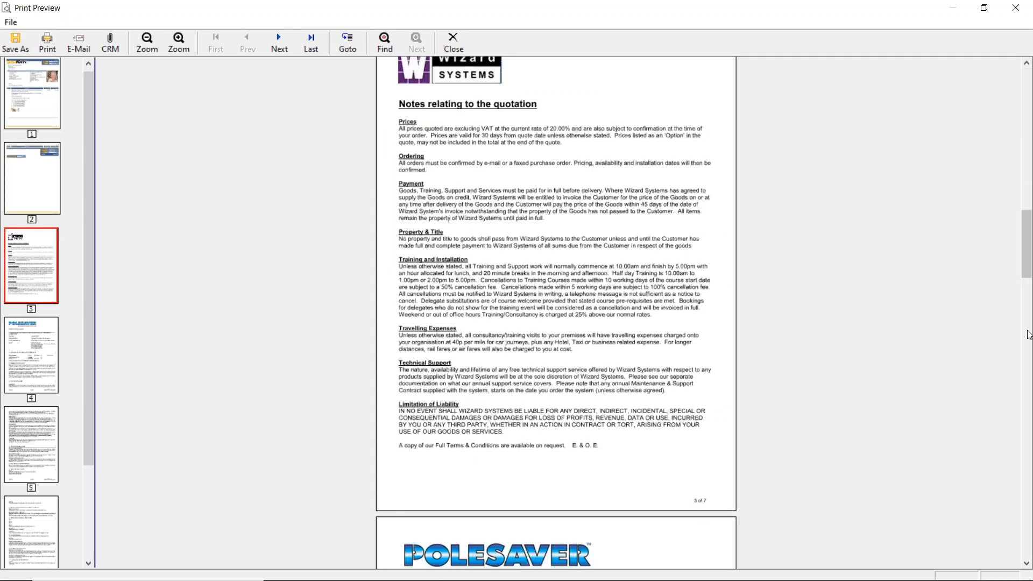
click(1028, 353)
click(1027, 403)
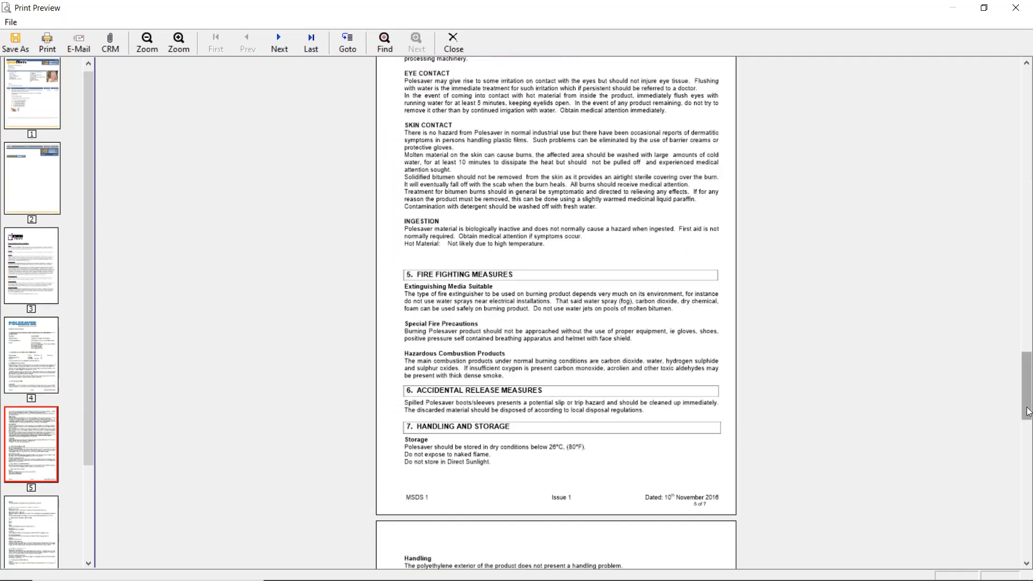
drag(1028, 429, 1019, 127)
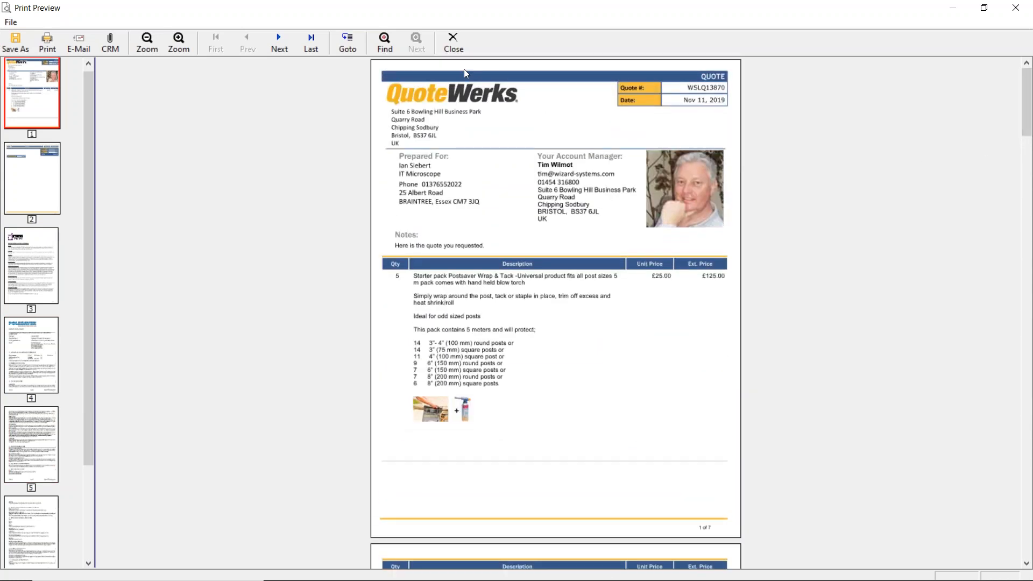
click(457, 47)
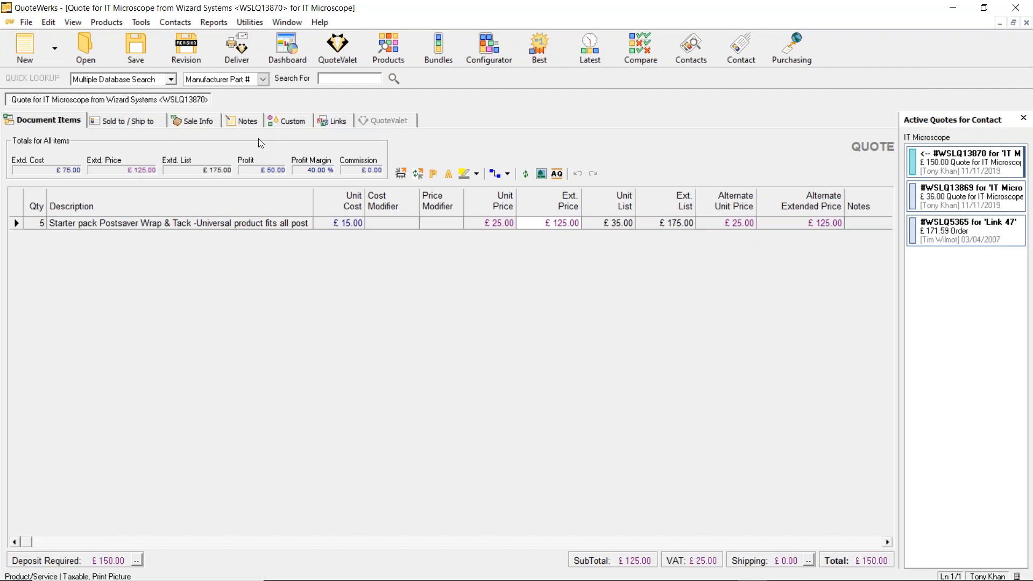
- Reopen the quote's delivery options and open the Quote (Radial) layout for editing
click(243, 50)
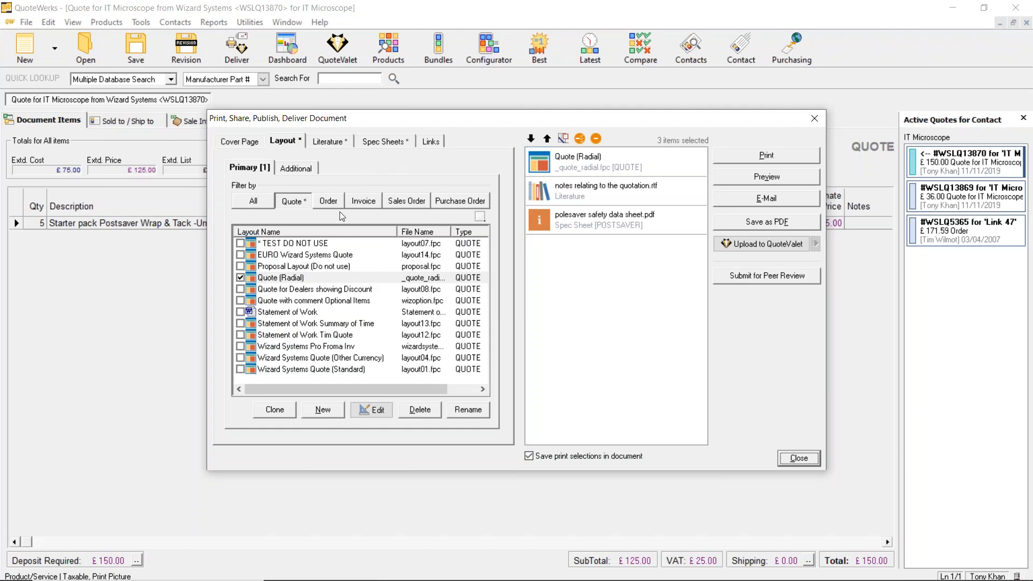
click(309, 279)
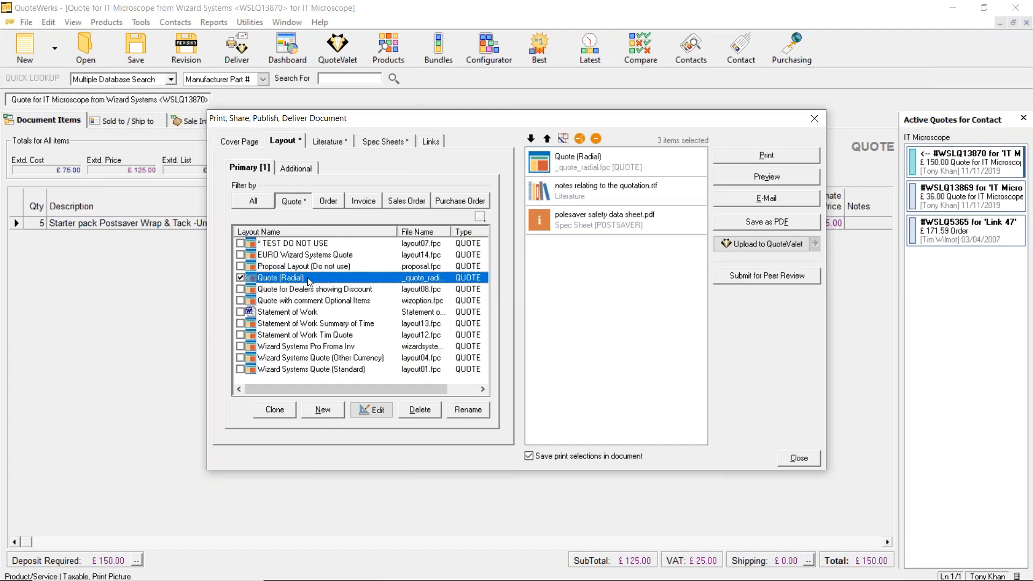
click(322, 313)
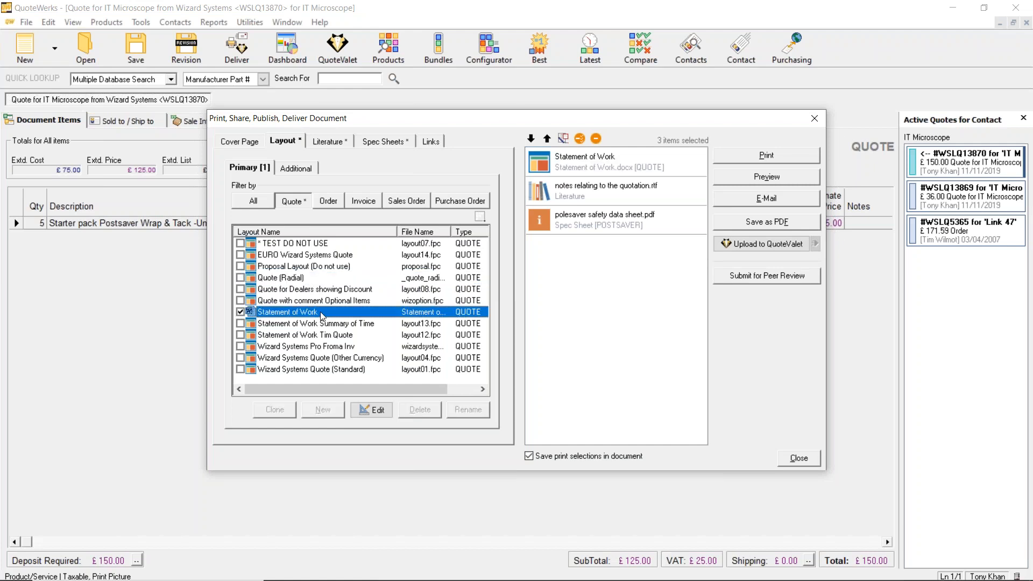
click(318, 277)
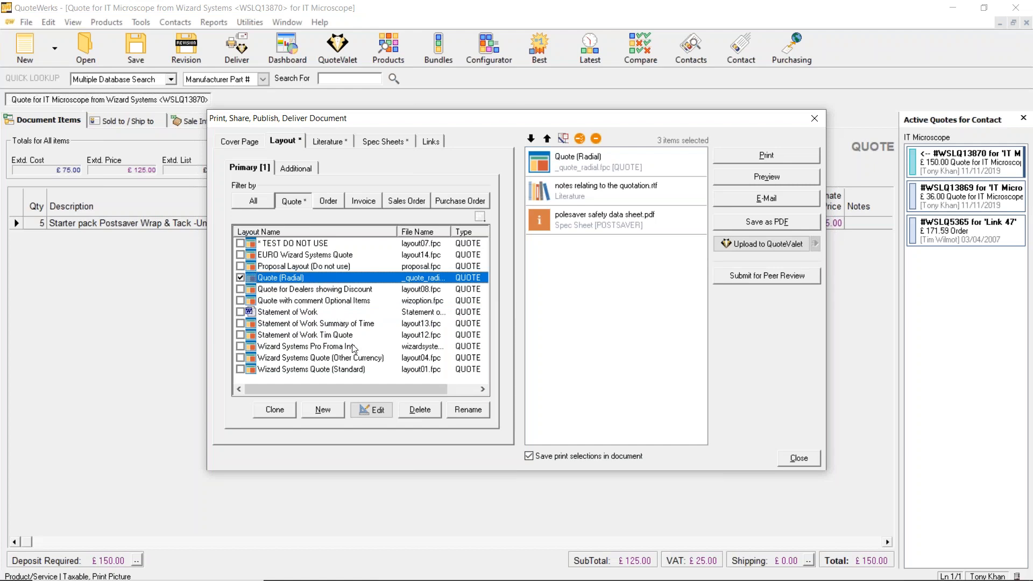
click(375, 411)
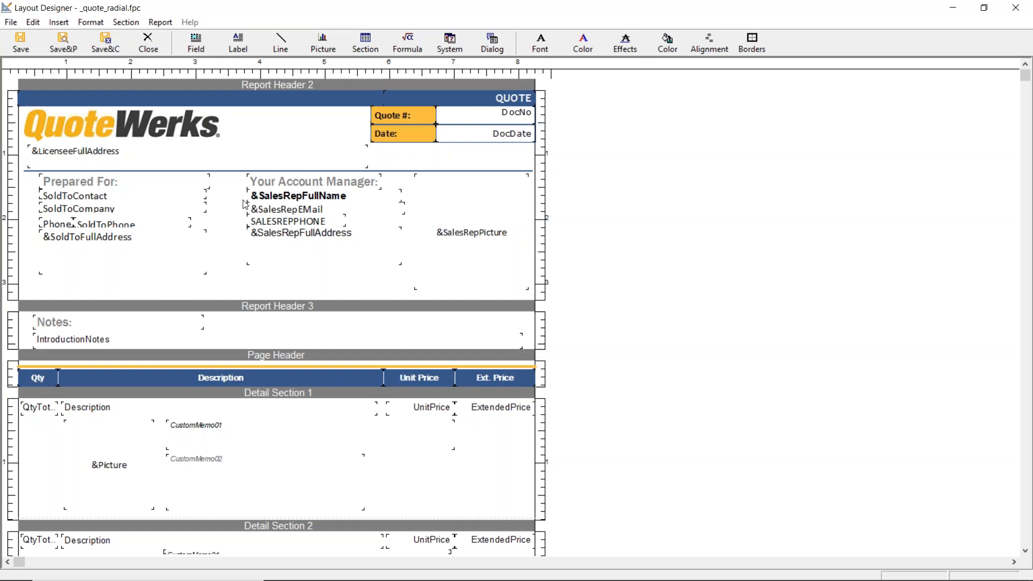
- Examine the data fields of the DocumentItems table that can be inserted into the layout, and cancel without inserting one
click(167, 132)
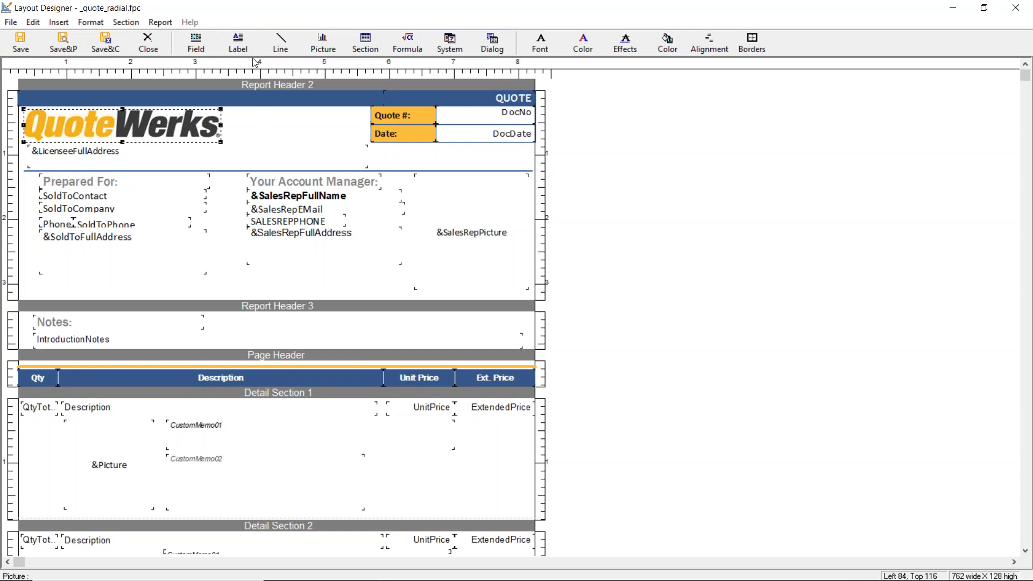
click(197, 43)
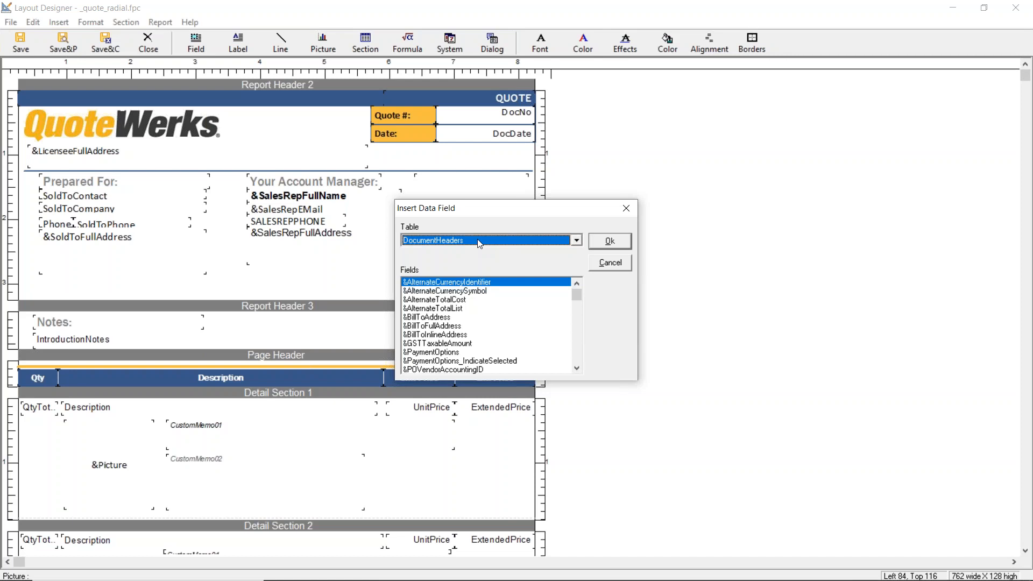
click(480, 240)
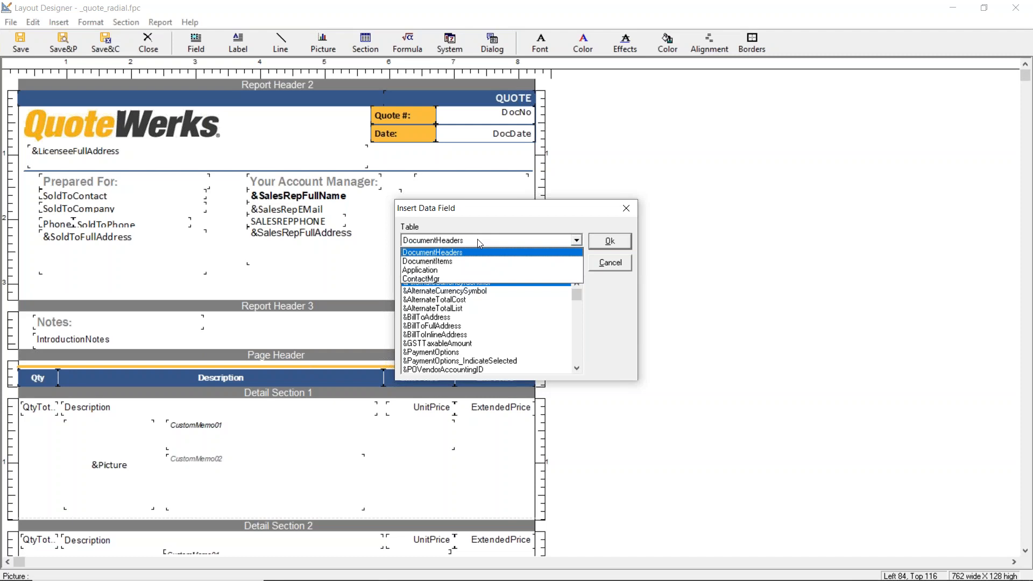
click(458, 262)
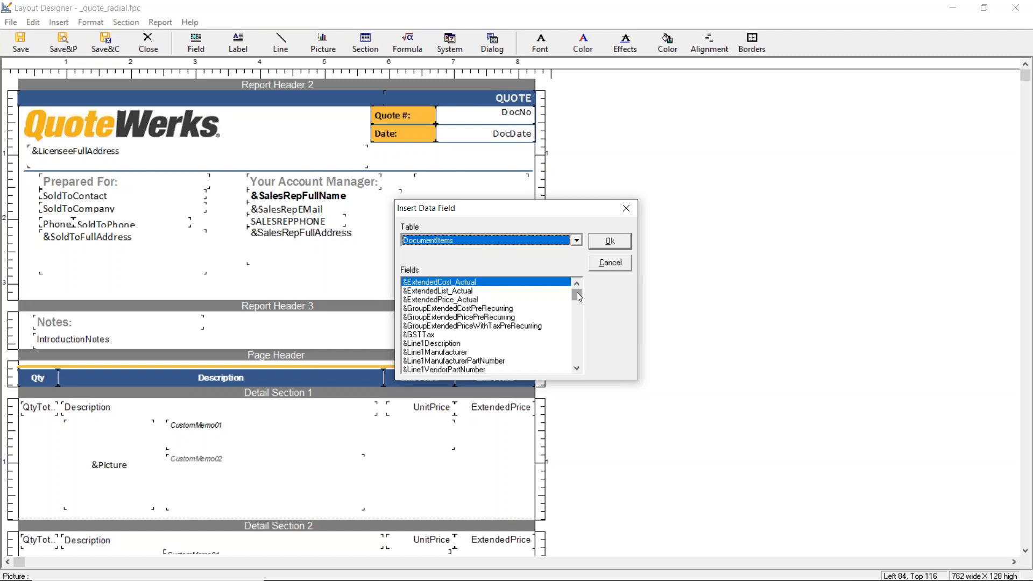
click(578, 323)
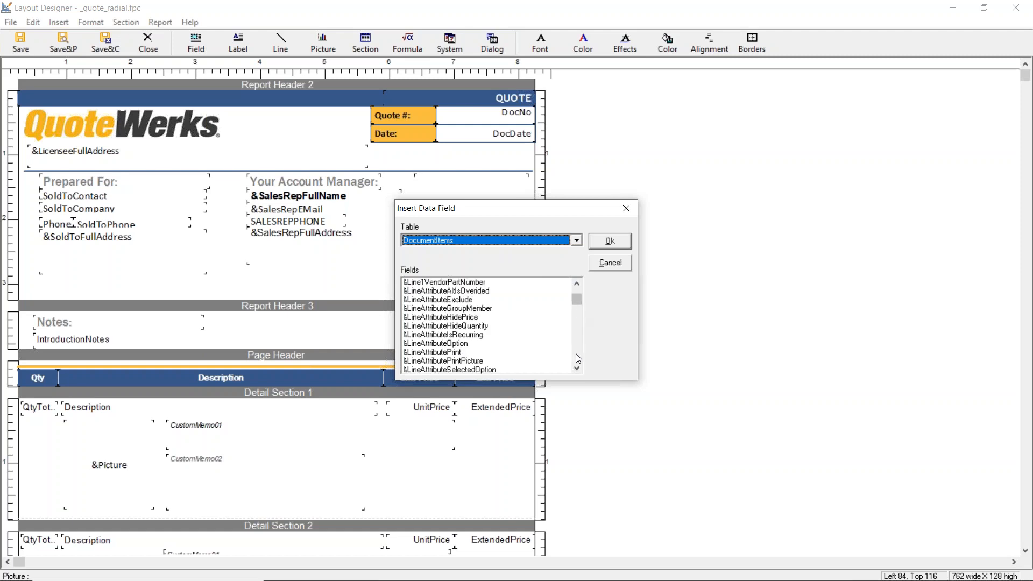
click(576, 354)
click(576, 353)
click(576, 353)
click(576, 353)
click(577, 354)
click(578, 354)
click(578, 355)
click(581, 358)
click(581, 358)
click(580, 358)
click(580, 358)
click(579, 359)
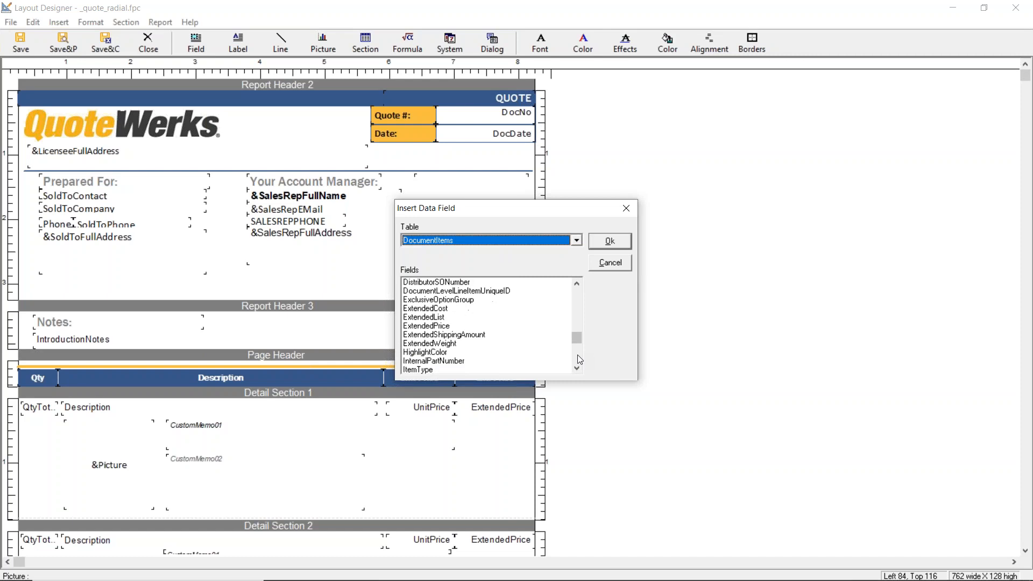
click(579, 359)
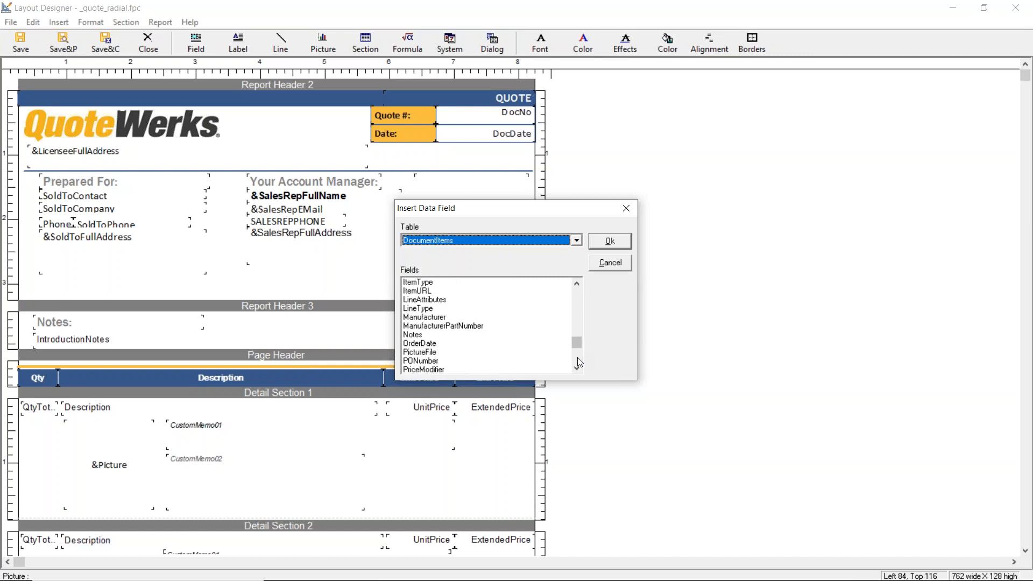
click(578, 362)
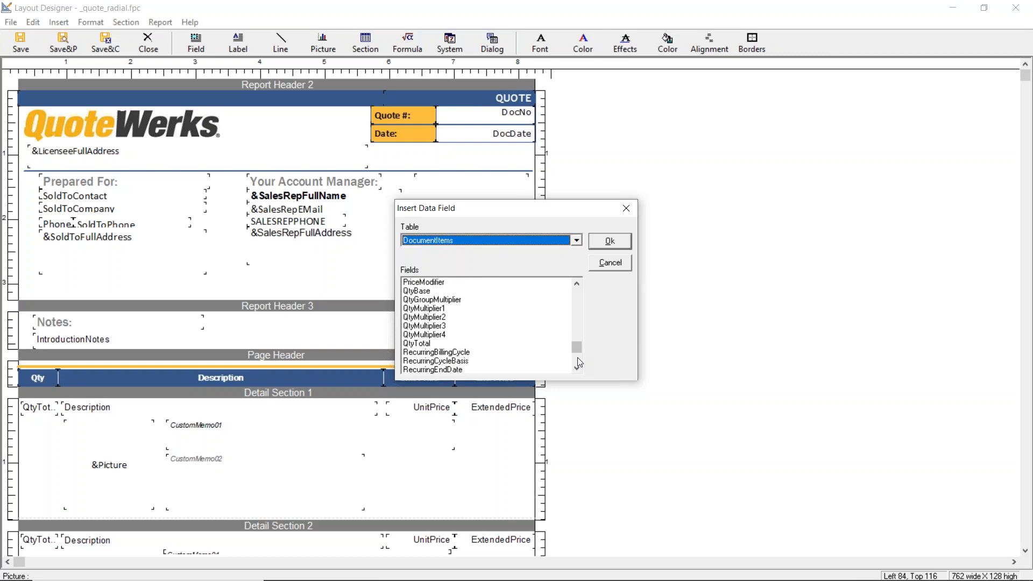
click(610, 263)
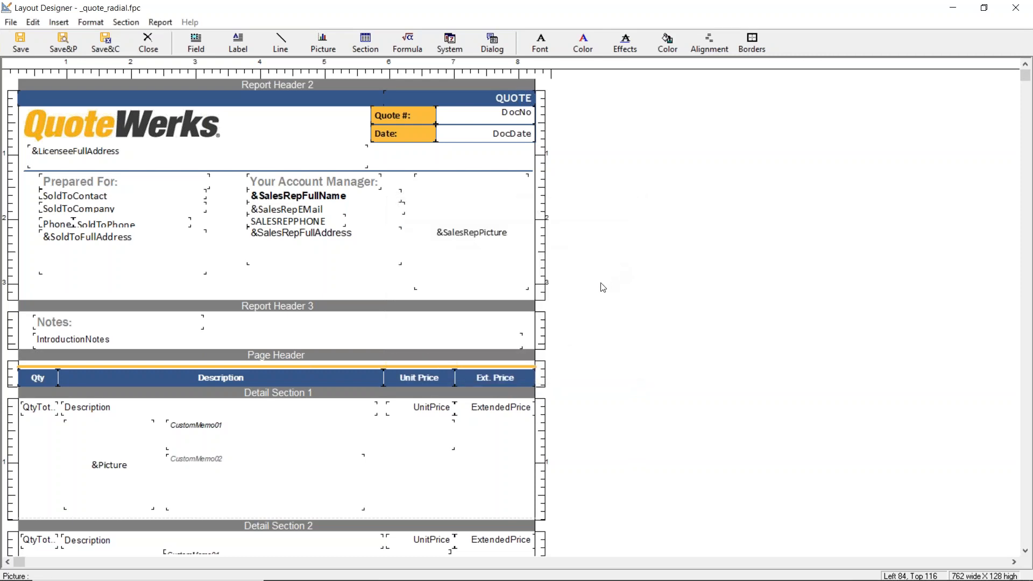
- Examine the Quote (Radial) layout's header, detail and footer sections down to the page footer, and close the layout
scroll(539, 304, down, 2)
scroll(539, 304, down, 1)
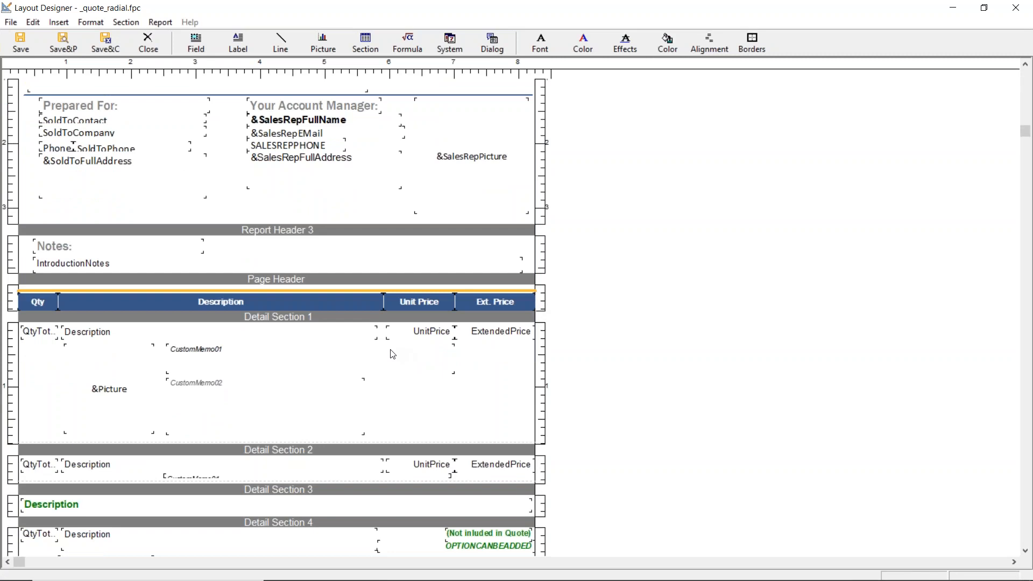
scroll(393, 355, down, 3)
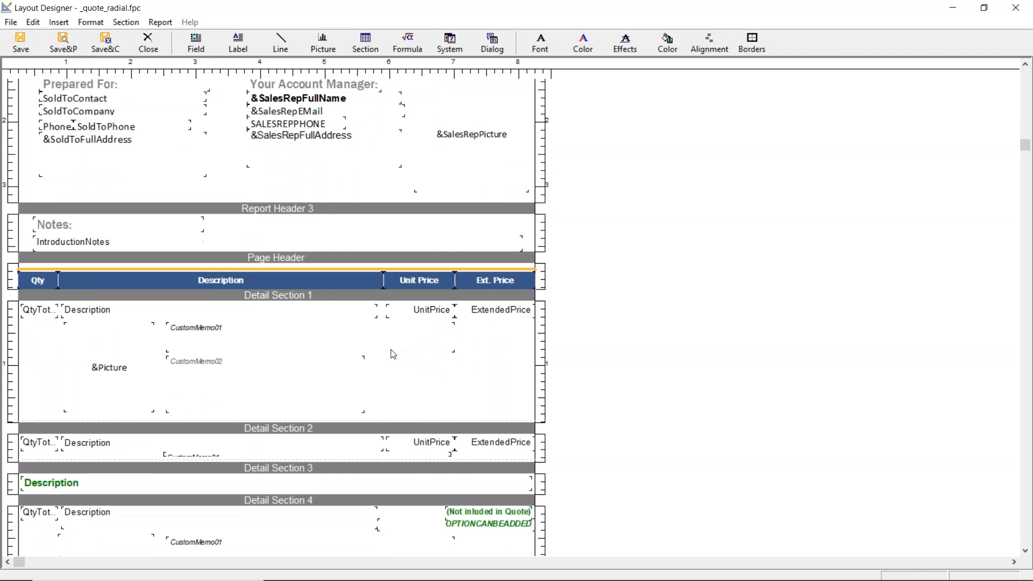
scroll(392, 350, down, 5)
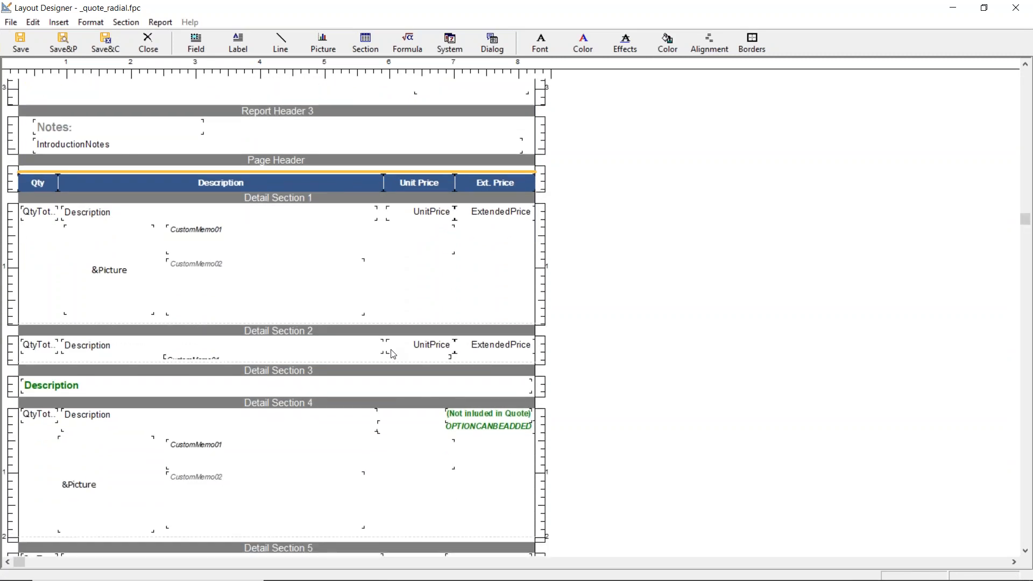
scroll(388, 361, down, 5)
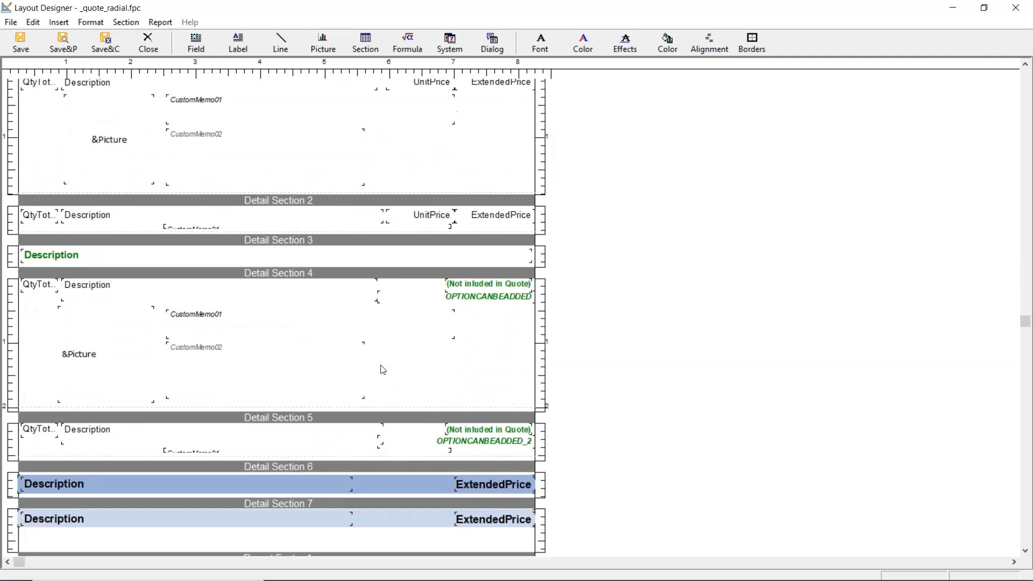
scroll(373, 388, down, 5)
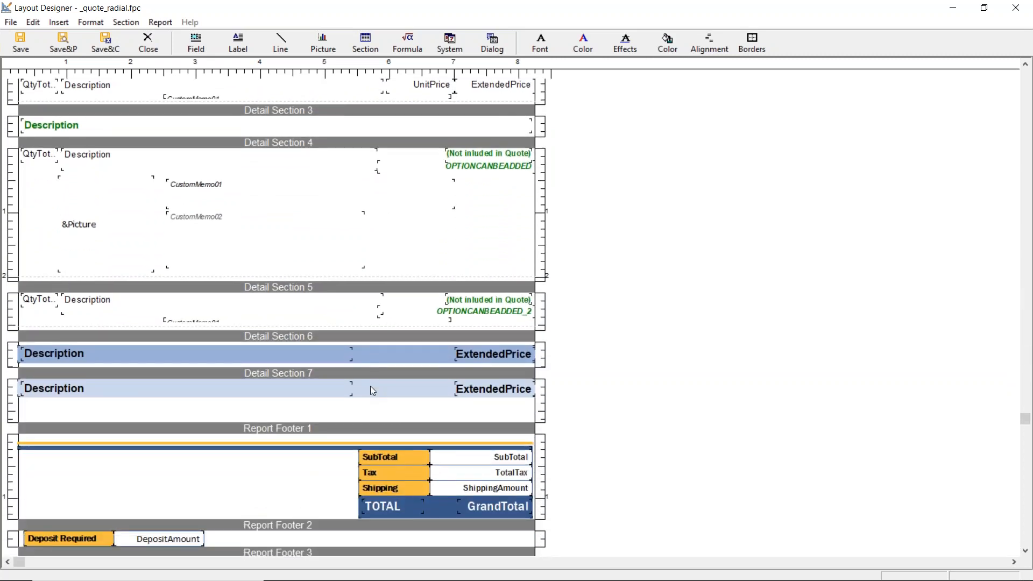
scroll(369, 390, down, 2)
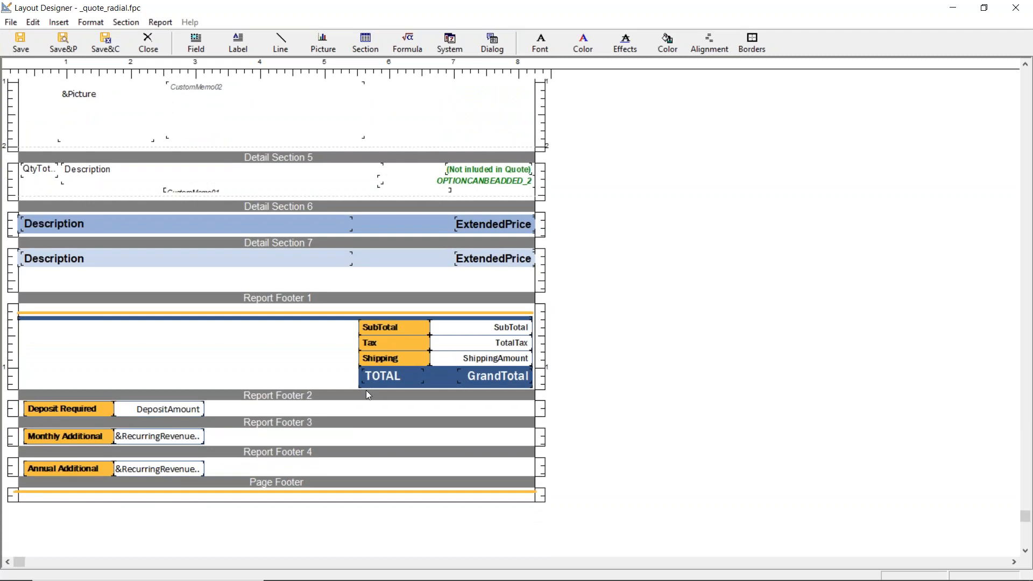
scroll(366, 392, up, 1)
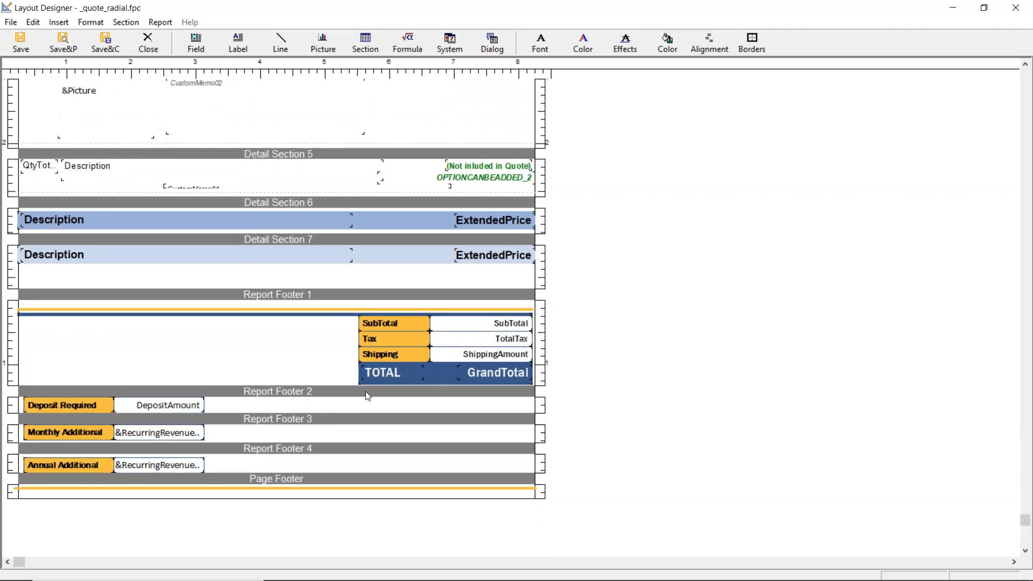
click(159, 48)
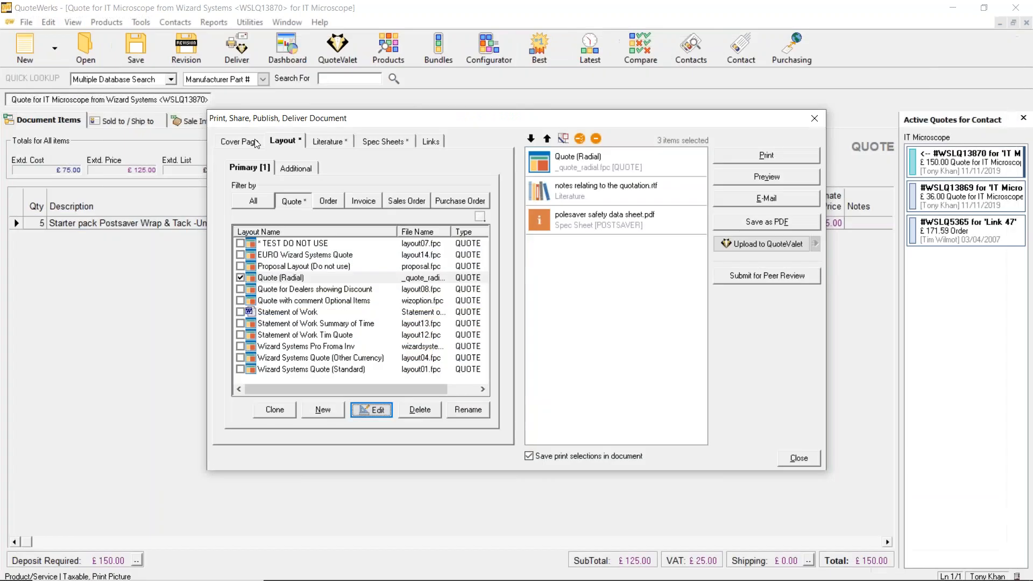
- Open the Wizard Systems Quote (Standard) layout for editing and look through its sections from report header to page footer
click(316, 370)
click(374, 411)
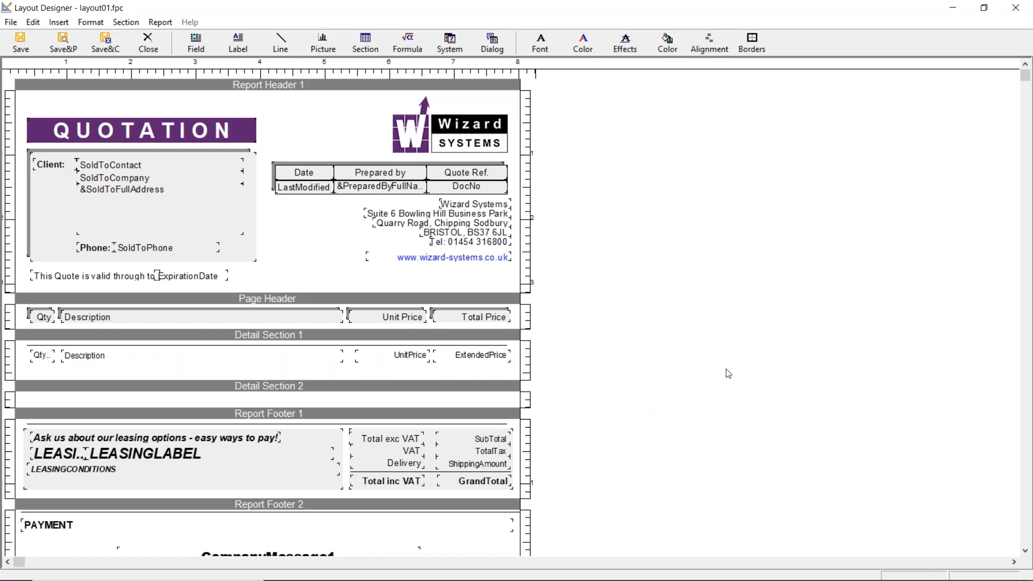
click(1025, 550)
click(1025, 550)
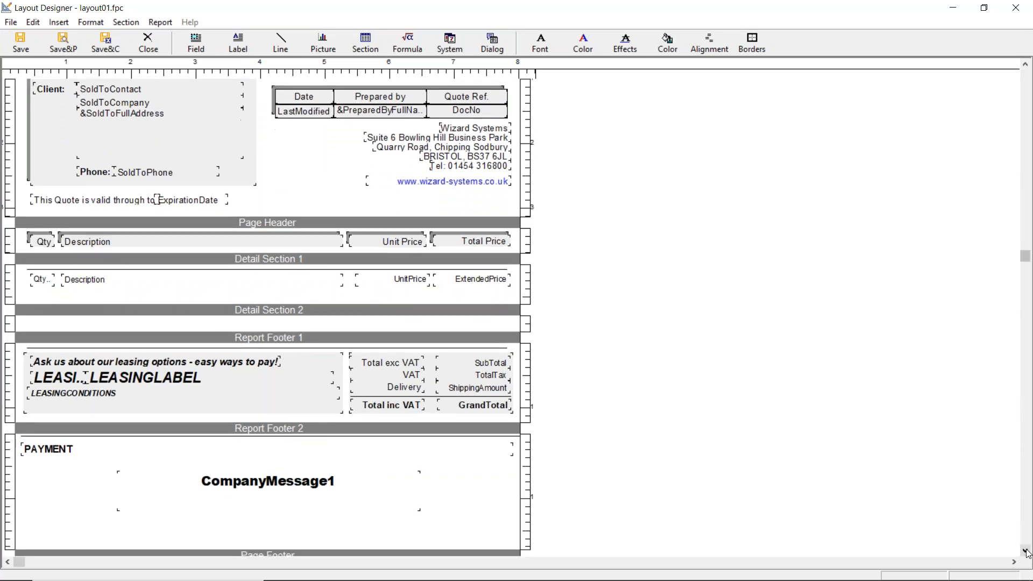
click(1025, 551)
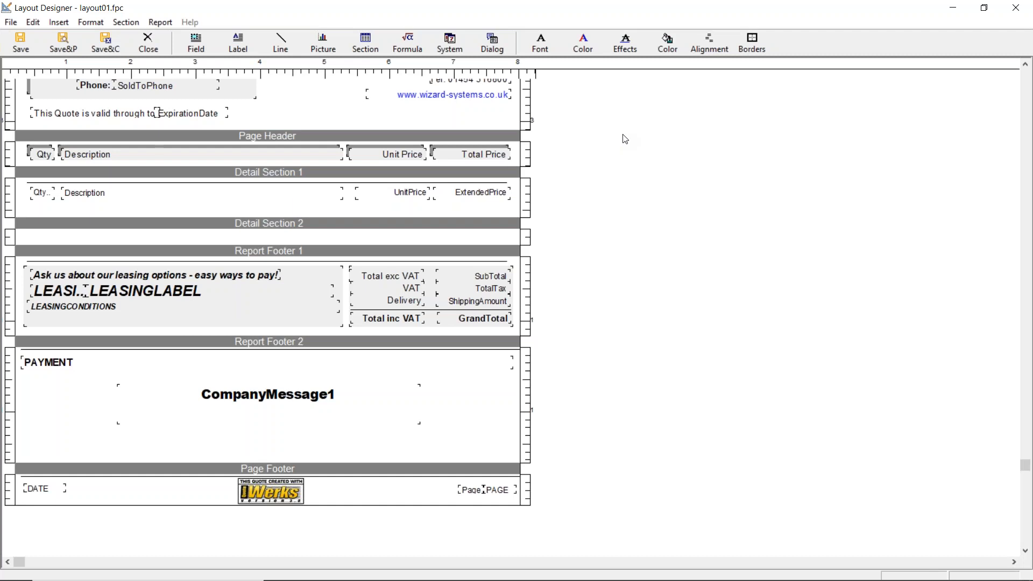
click(1026, 85)
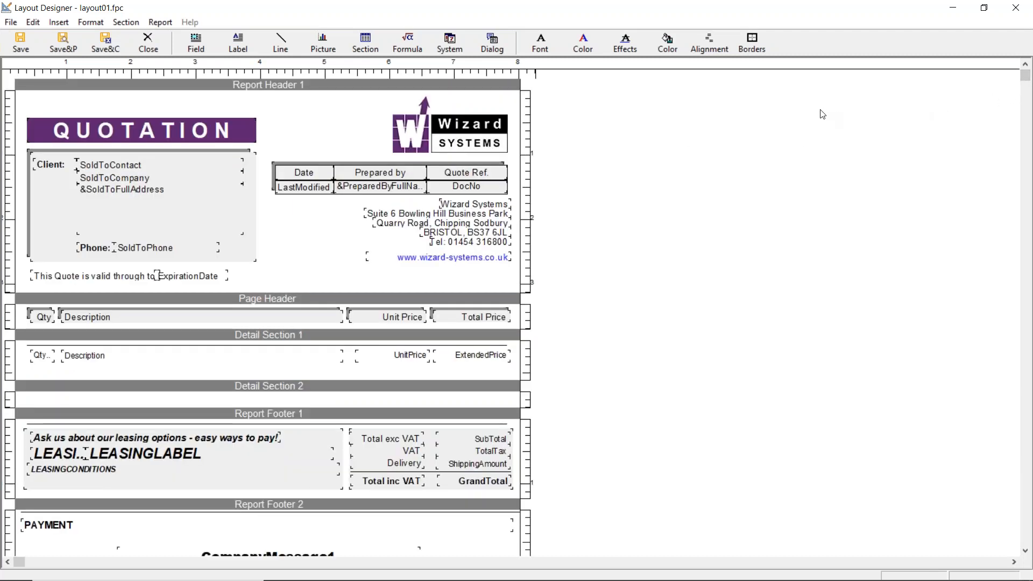